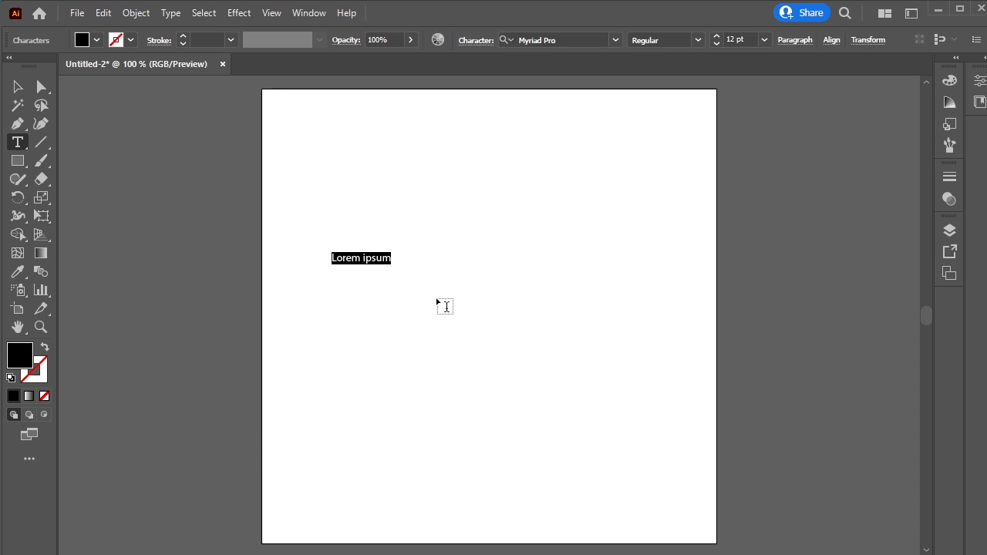
# Replace the placeholder text with FIGHT and enlarge the text to span most of the artboard width
pyautogui.write('FIGHT')
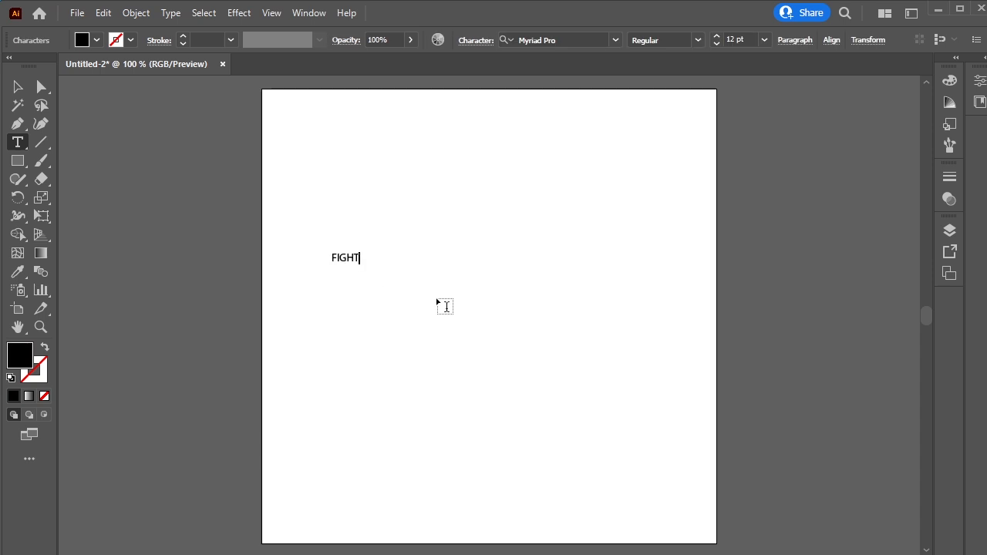
pyautogui.moveTo(331, 257); pyautogui.dragTo(511, 378)
pyautogui.click(17, 87)
pyautogui.moveTo(392, 268); pyautogui.dragTo(497, 248)
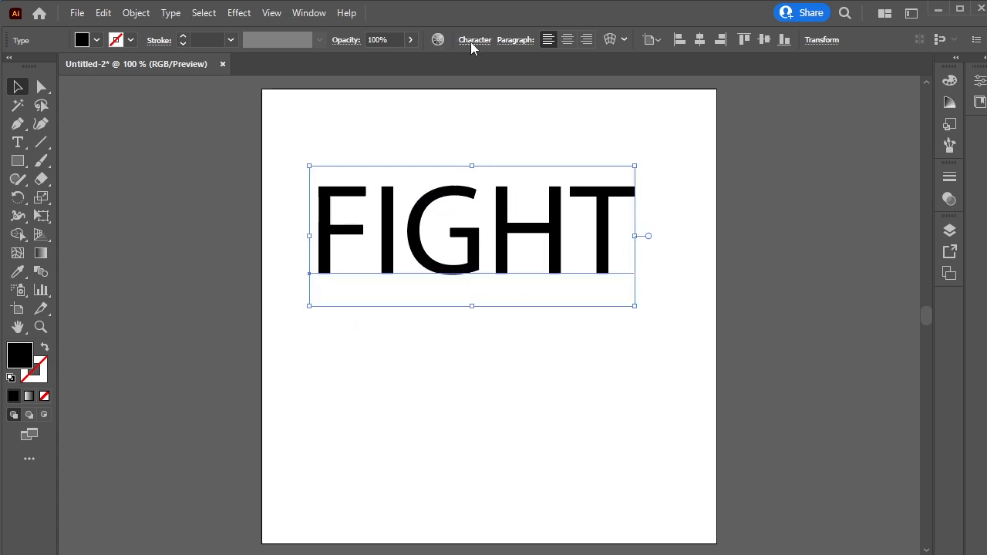
# Change the text's font to SF UI Display Black
pyautogui.click(472, 43)
pyautogui.click(480, 66)
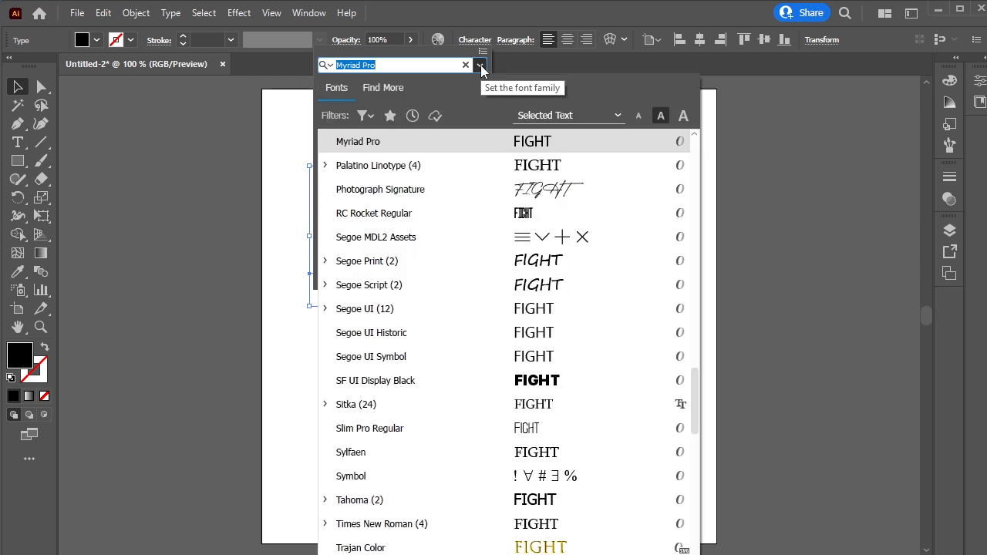
pyautogui.click(530, 386)
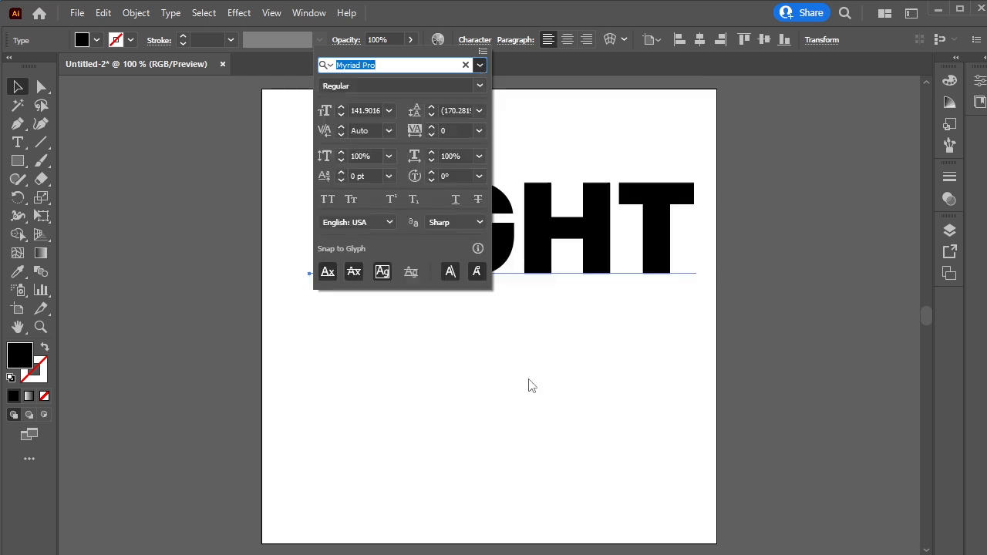
pyautogui.click(470, 40)
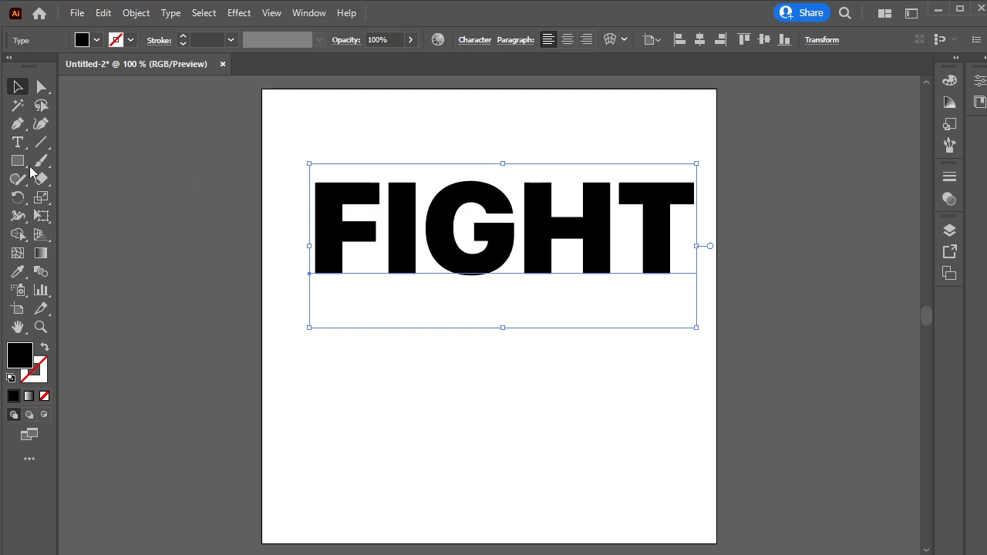
# Nudge the text into place and open the Appearance panel
pyautogui.moveTo(541, 253); pyautogui.dragTo(531, 274)
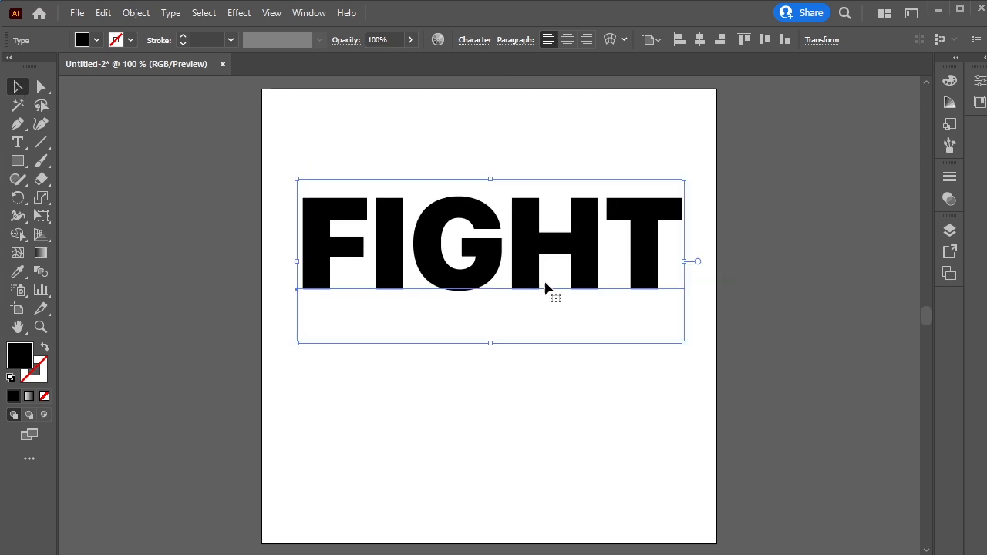
pyautogui.moveTo(670, 418); pyautogui.dragTo(492, 415)
pyautogui.click(316, 18)
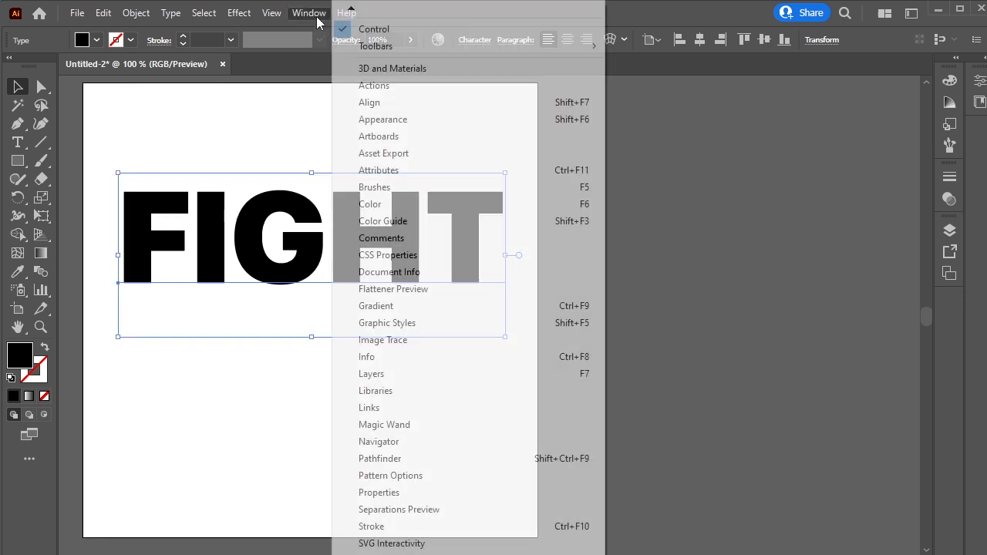
pyautogui.click(484, 120)
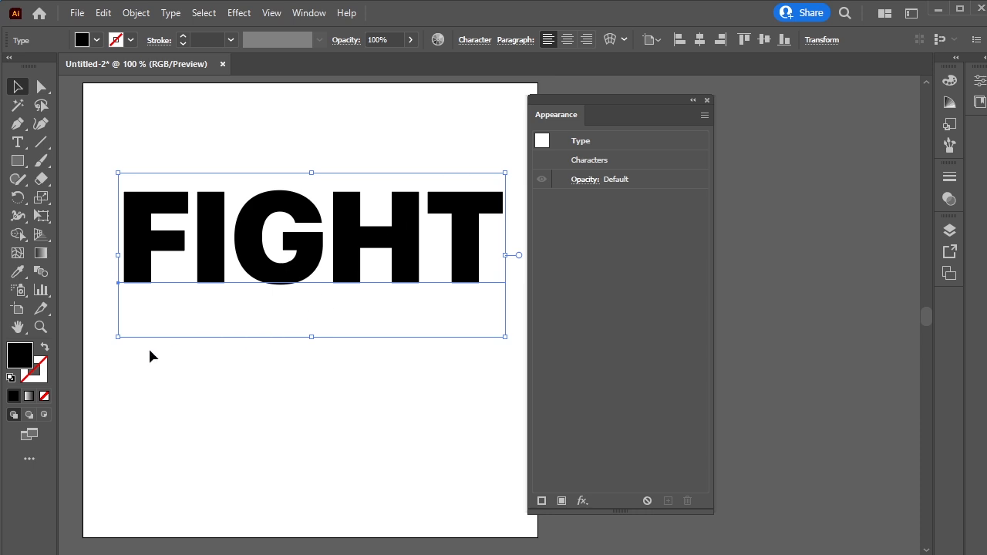
# Clear the type's fill, add a new fill, and apply the Orange, Yellow gradient preset to it
pyautogui.click(43, 397)
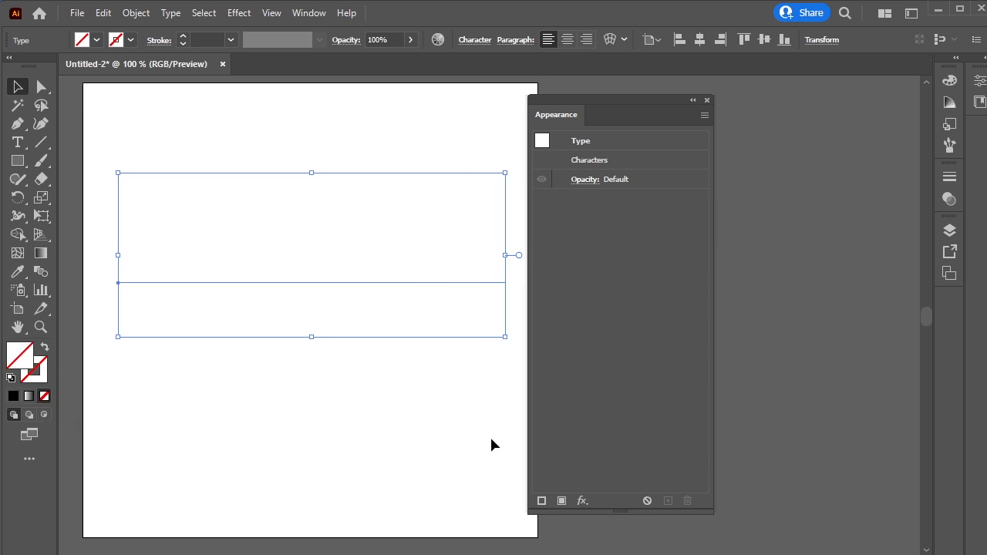
pyautogui.click(562, 501)
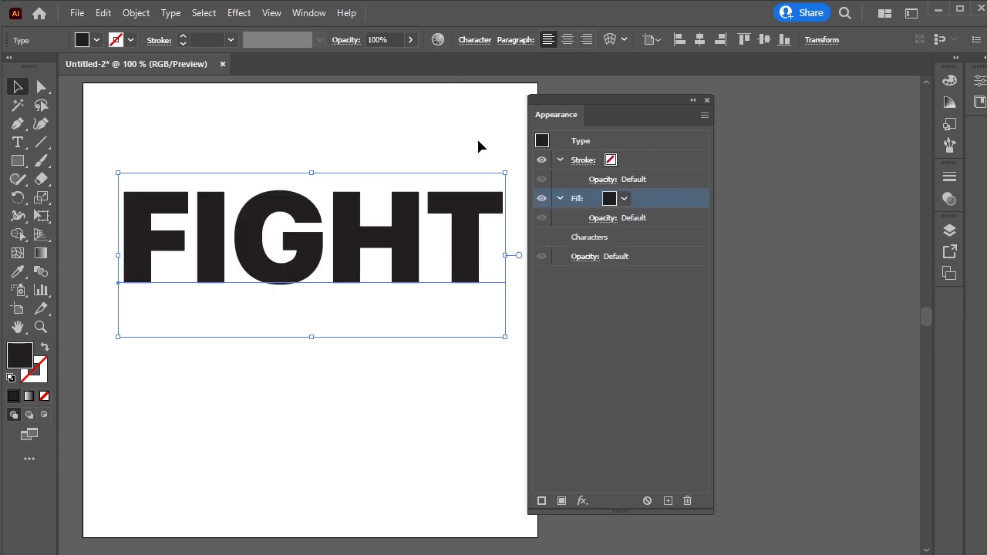
pyautogui.click(317, 14)
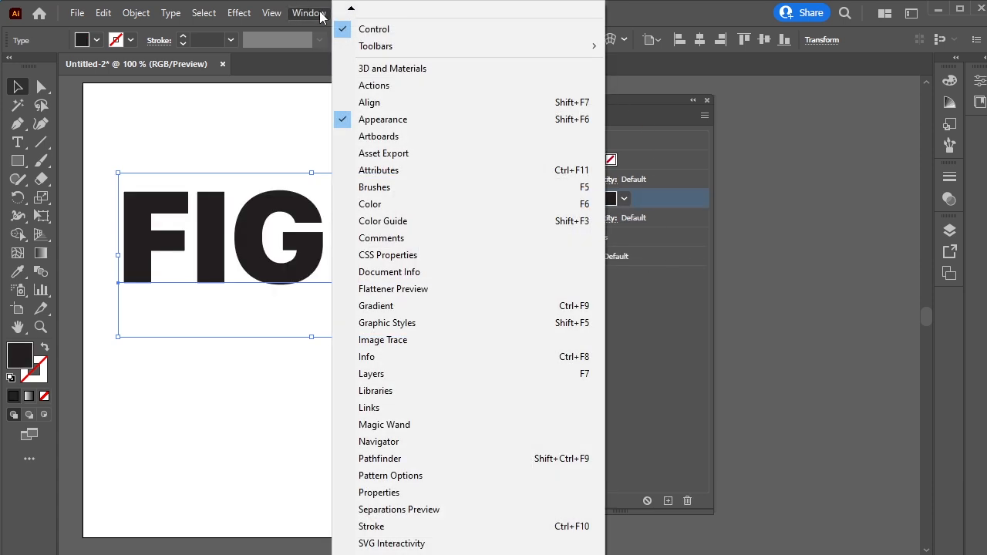
pyautogui.click(526, 307)
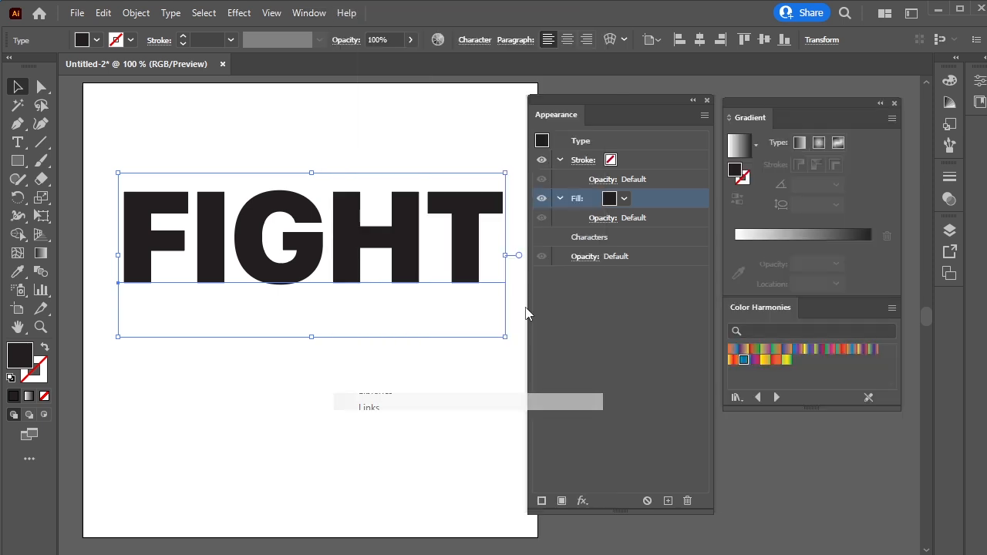
pyautogui.click(756, 145)
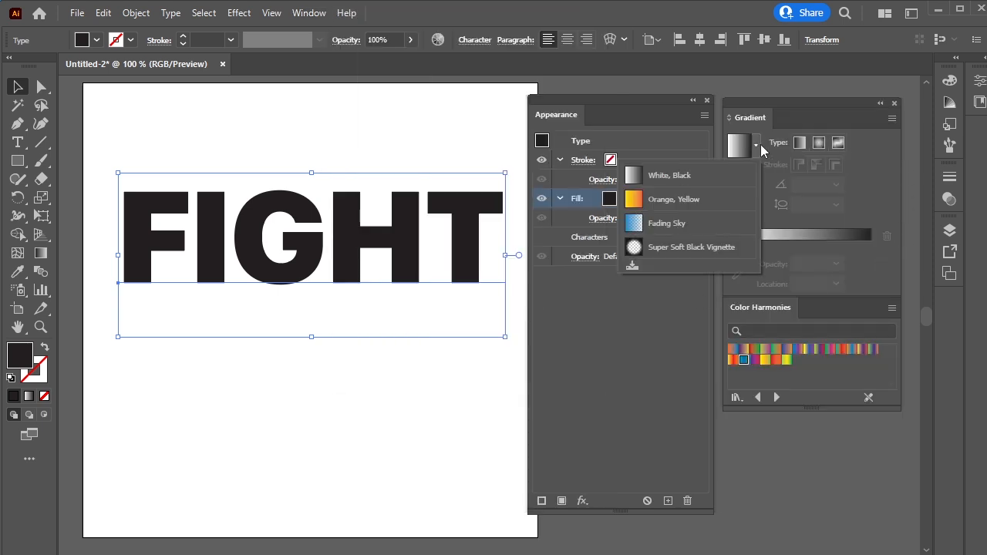
pyautogui.click(700, 202)
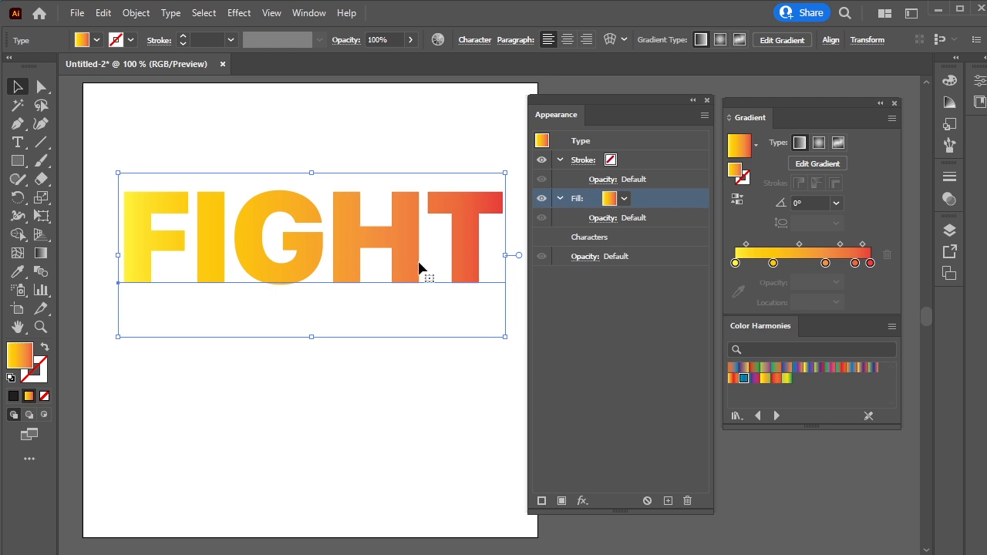
# Run the gradient vertically from the top to the bottom of the letters with the Gradient tool
pyautogui.click(41, 254)
pyautogui.moveTo(297, 163); pyautogui.dragTo(297, 286)
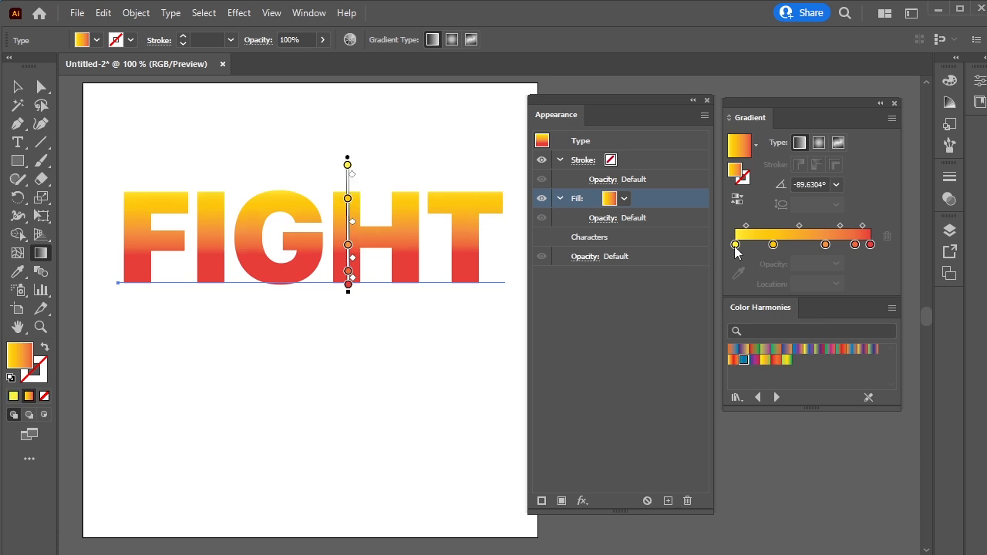
pyautogui.moveTo(736, 247); pyautogui.dragTo(742, 246)
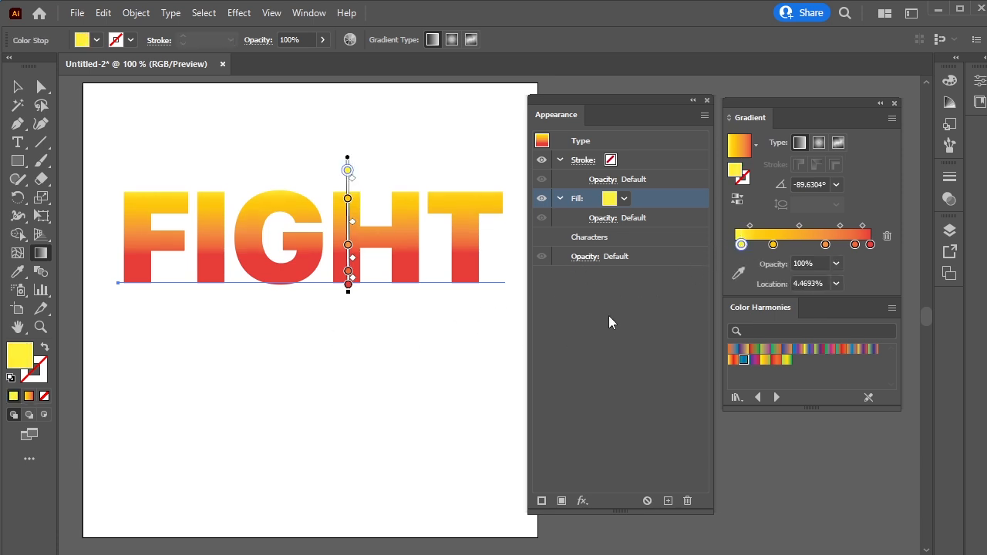
pyautogui.press('v')
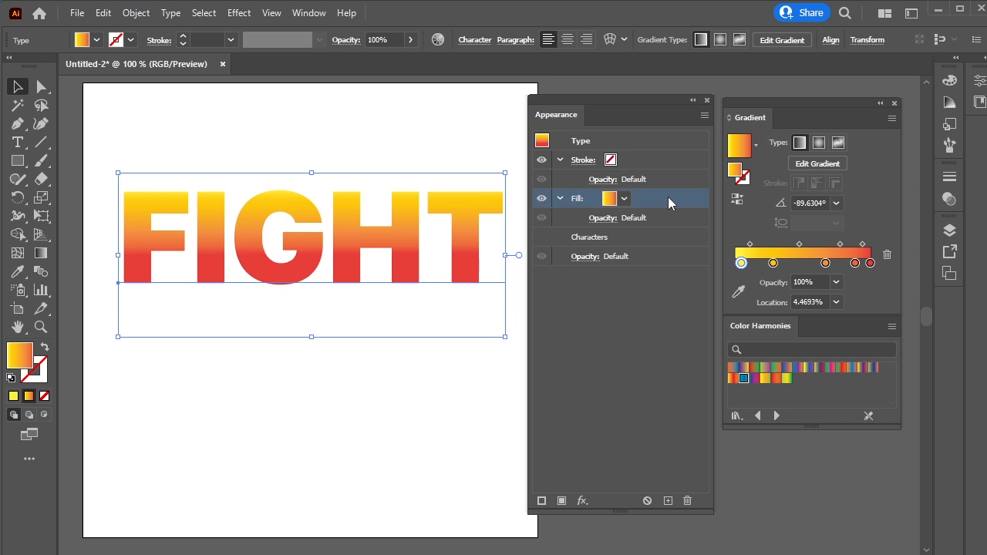
# Duplicate the fill and give the lower copy a blue gradient from the Fruits and Vegetables library
pyautogui.click(668, 502)
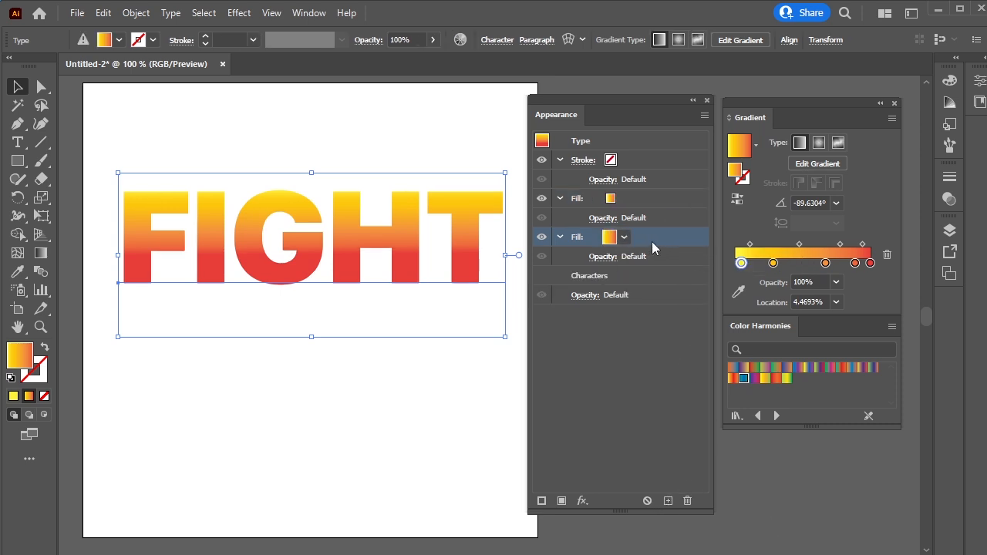
pyautogui.click(757, 380)
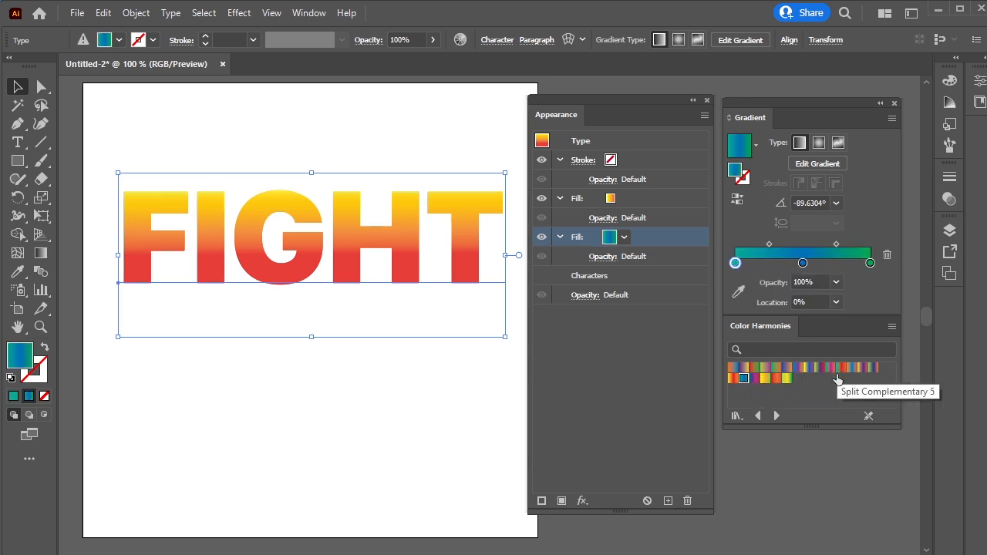
pyautogui.click(776, 417)
pyautogui.click(776, 417)
pyautogui.click(776, 418)
pyautogui.click(776, 417)
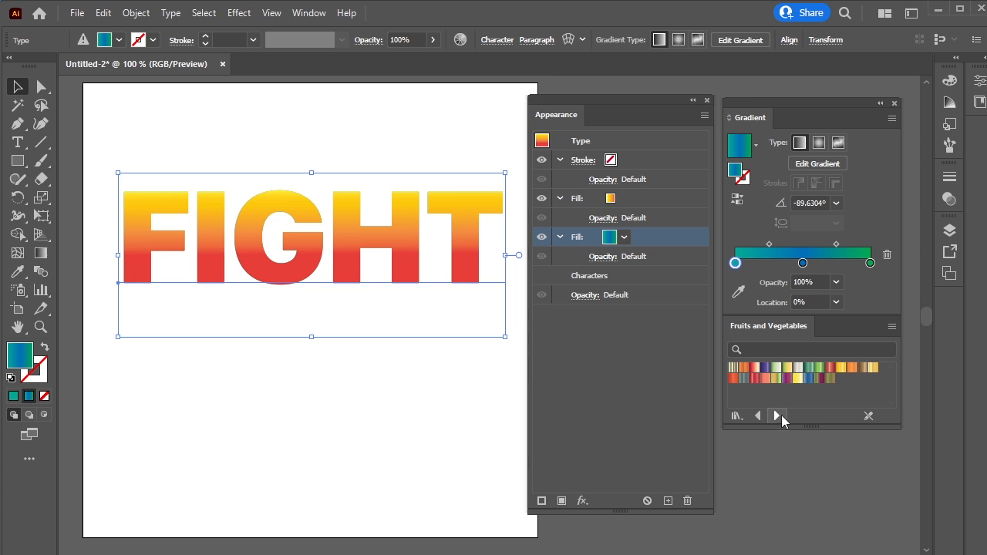
pyautogui.click(808, 379)
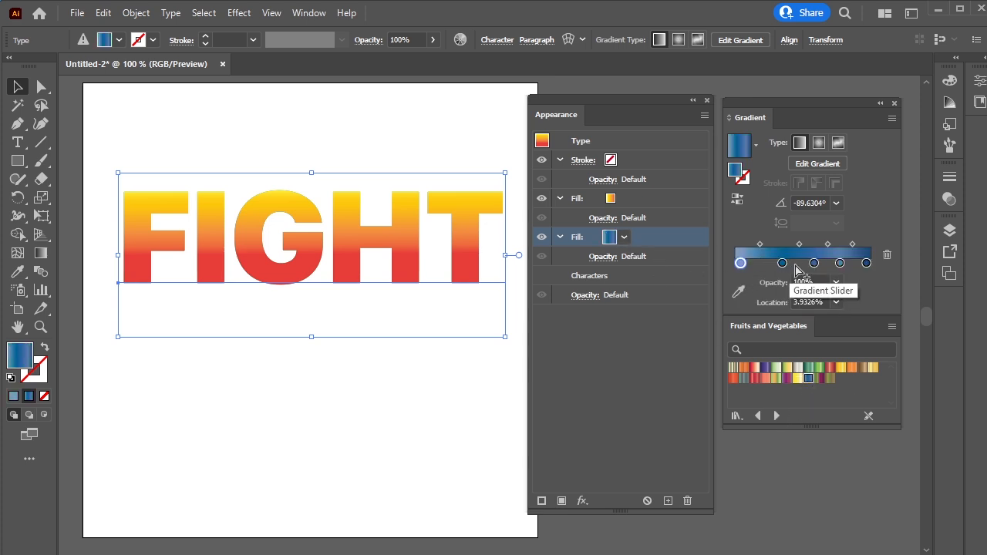
# Add a Transform effect to the blue fill: scale 99.8% horizontal and 99% vertical, move 1 px vertically, 20 copies
pyautogui.click(582, 502)
pyautogui.moveTo(702, 190)
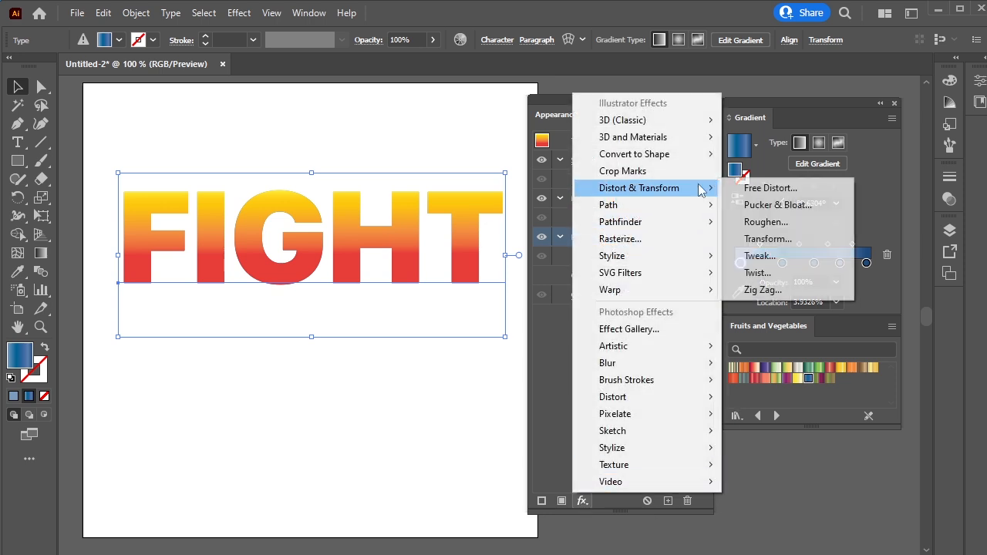
pyautogui.click(821, 242)
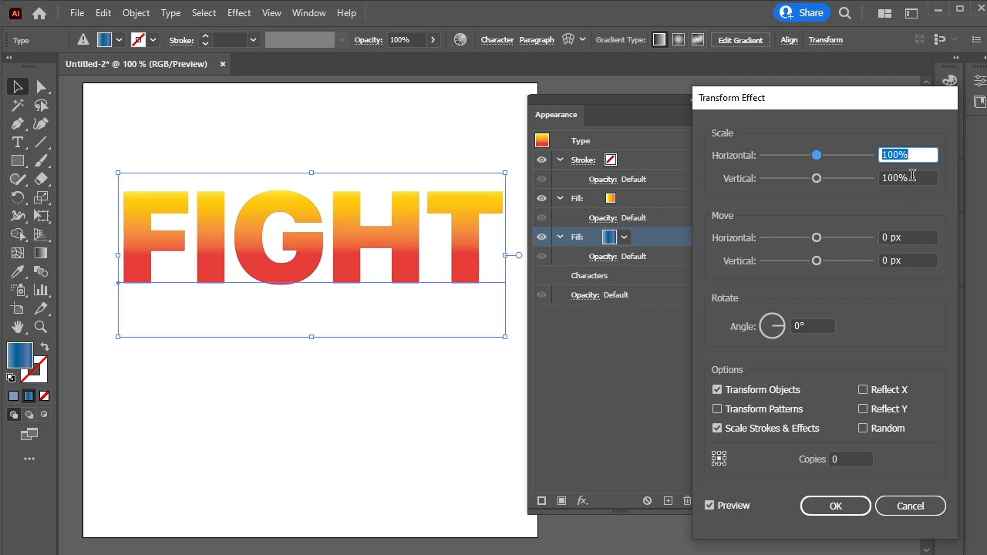
pyautogui.write('99.8')
pyautogui.press('Tab')
pyautogui.write('99')
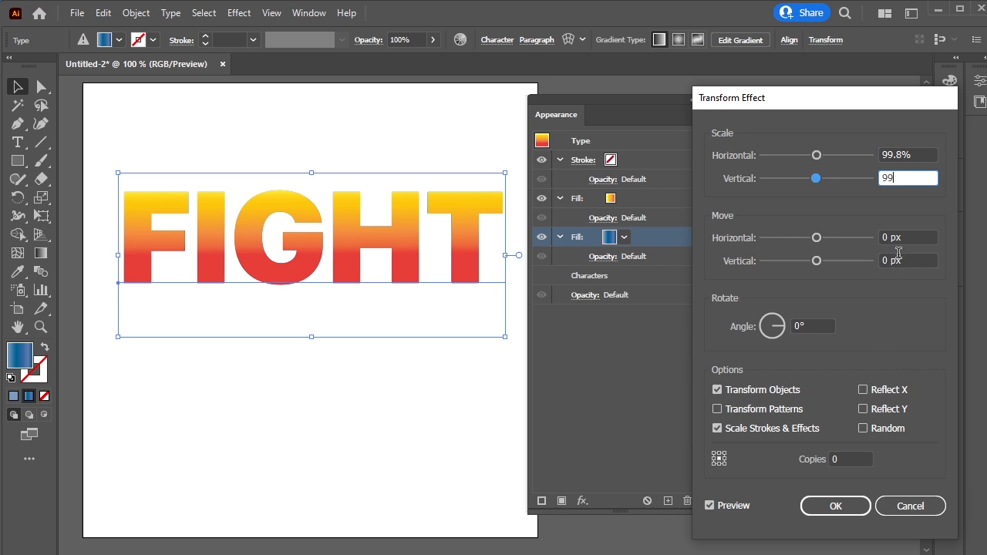
pyautogui.doubleClick(887, 260)
pyautogui.write('1')
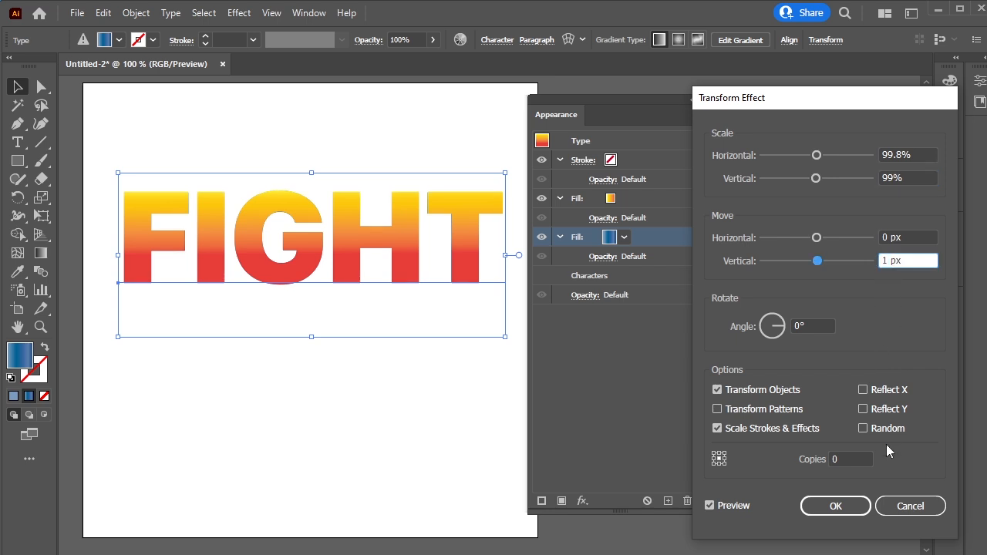
pyautogui.doubleClick(838, 459)
pyautogui.write('20')
pyautogui.click(734, 507)
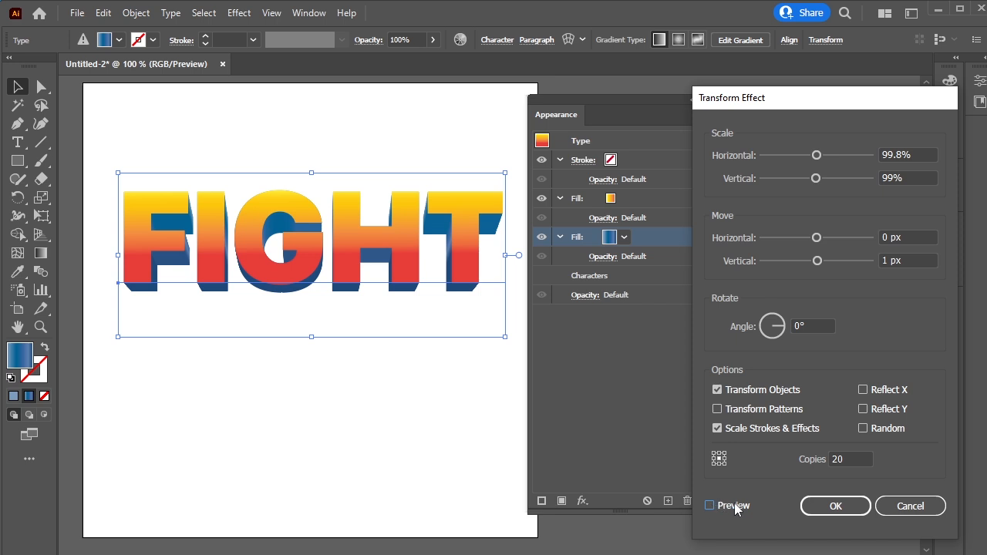
pyautogui.click(835, 507)
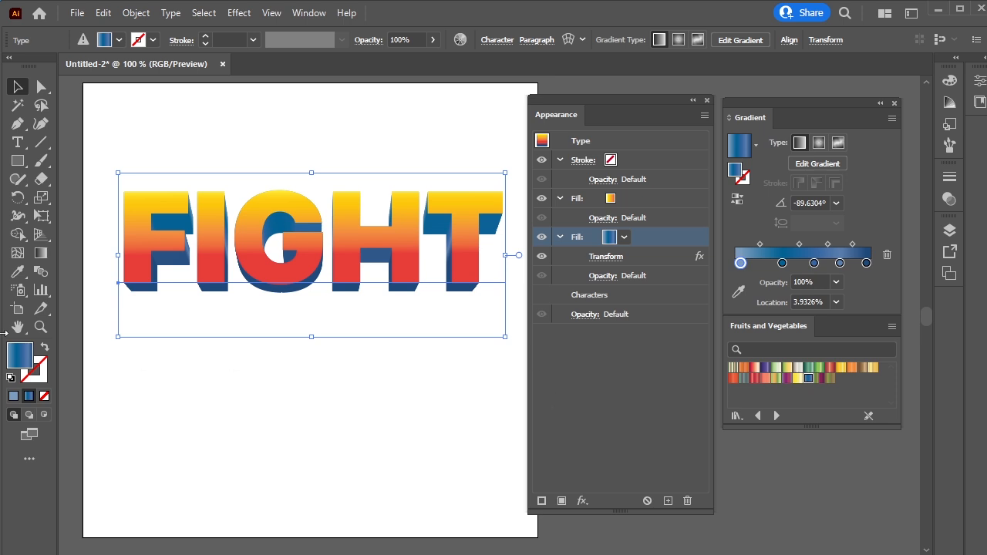
# Redirect the blue gradient horizontally across the whole word with the Gradient tool
pyautogui.click(42, 255)
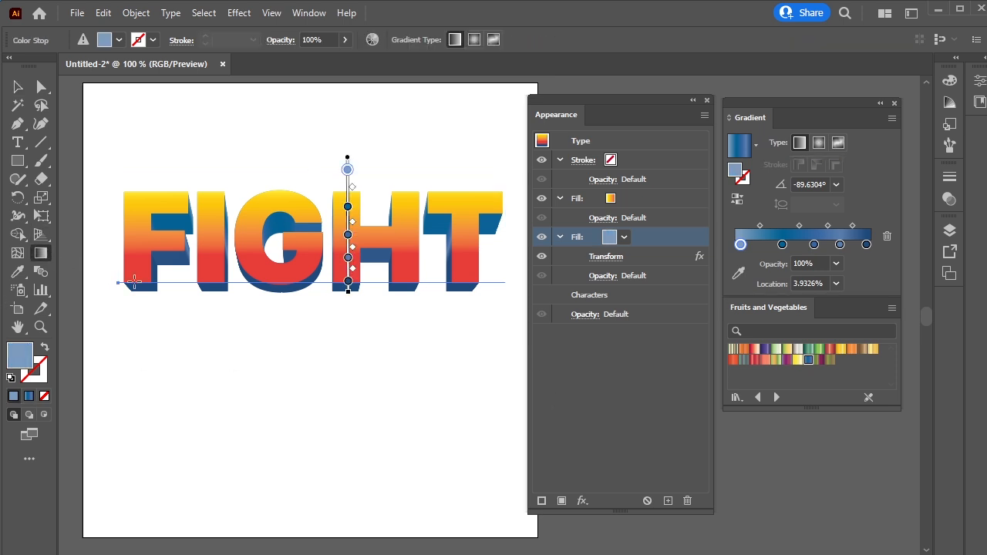
pyautogui.moveTo(131, 284); pyautogui.dragTo(509, 287)
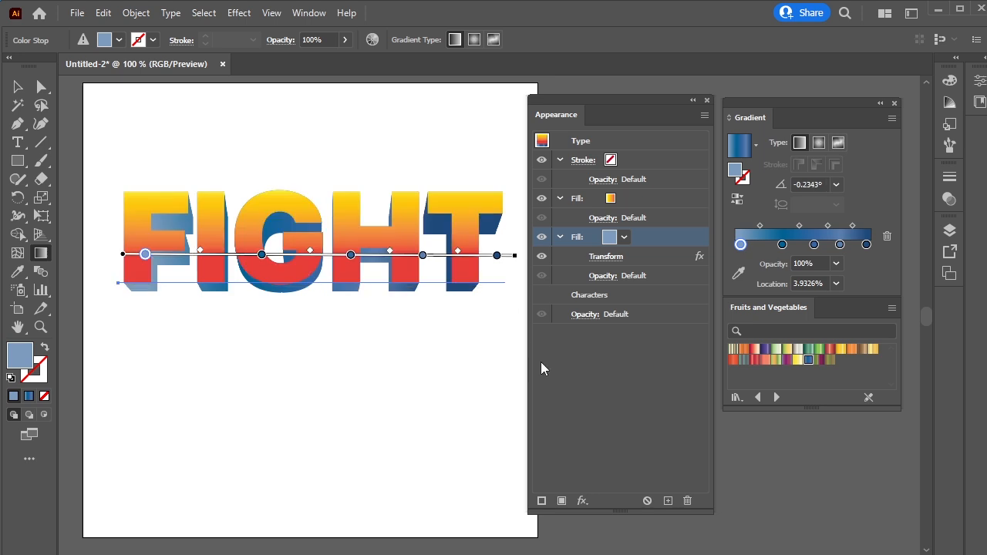
# Add, remove and rearrange color stops in the blue gradient to create repeating light highlights
pyautogui.moveTo(841, 245); pyautogui.dragTo(810, 247)
pyautogui.click(852, 245)
pyautogui.click(787, 245)
pyautogui.moveTo(740, 246); pyautogui.dragTo(742, 270)
pyautogui.moveTo(801, 245); pyautogui.dragTo(773, 247)
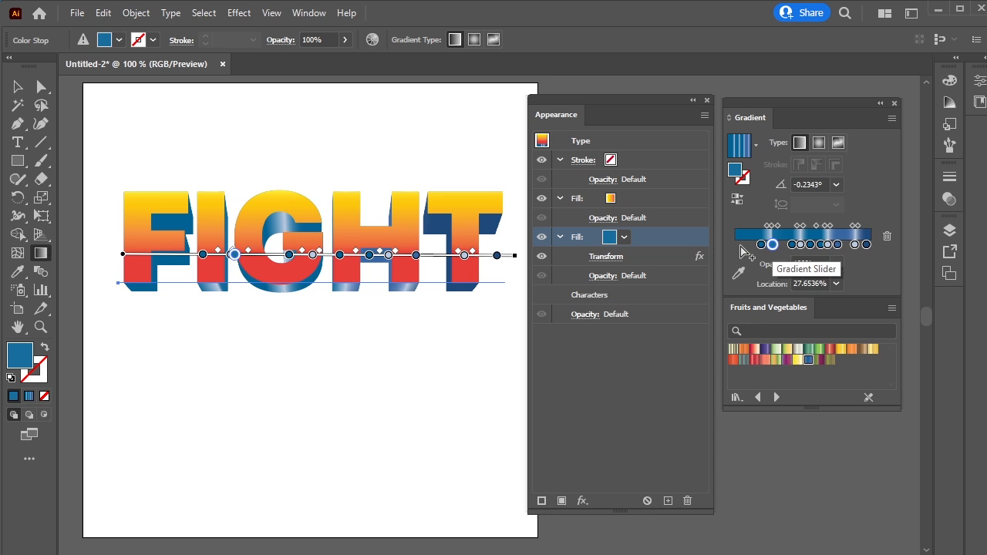
# Widen the Gradient panel and drag the first color stops closer to the gradient's start
pyautogui.moveTo(723, 247); pyautogui.dragTo(456, 249)
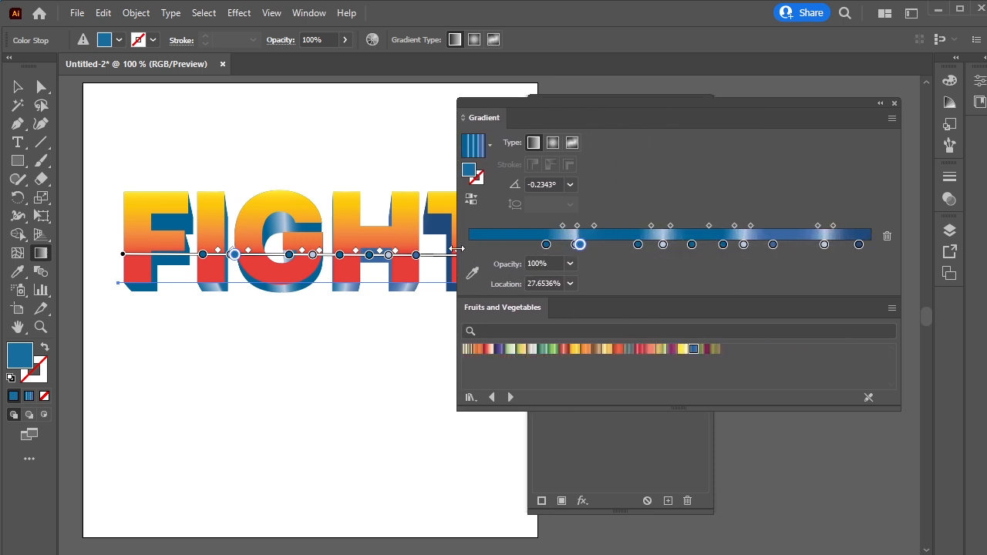
pyautogui.press('z')
pyautogui.moveTo(582, 264); pyautogui.dragTo(470, 263)
pyautogui.moveTo(570, 263); pyautogui.dragTo(485, 270)
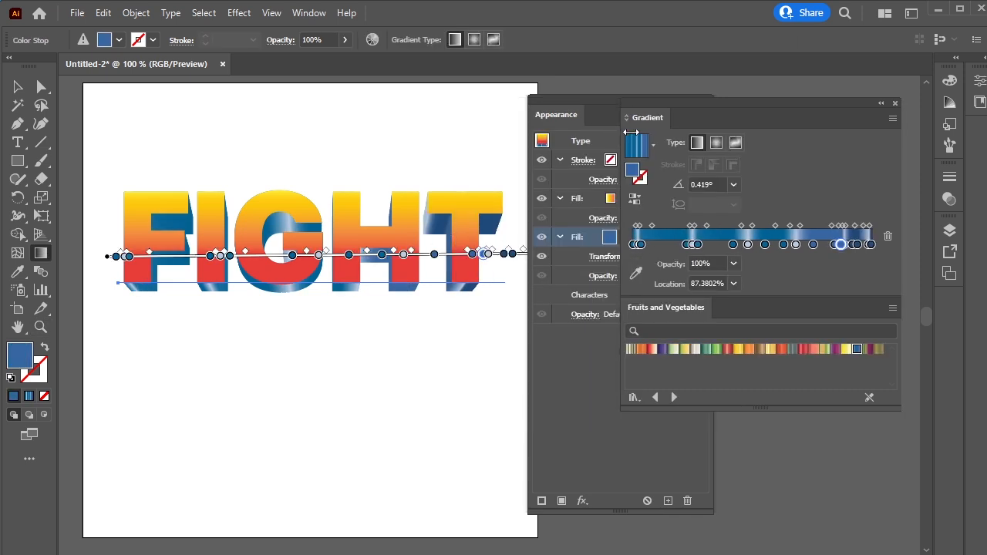
pyautogui.moveTo(623, 149); pyautogui.dragTo(724, 149)
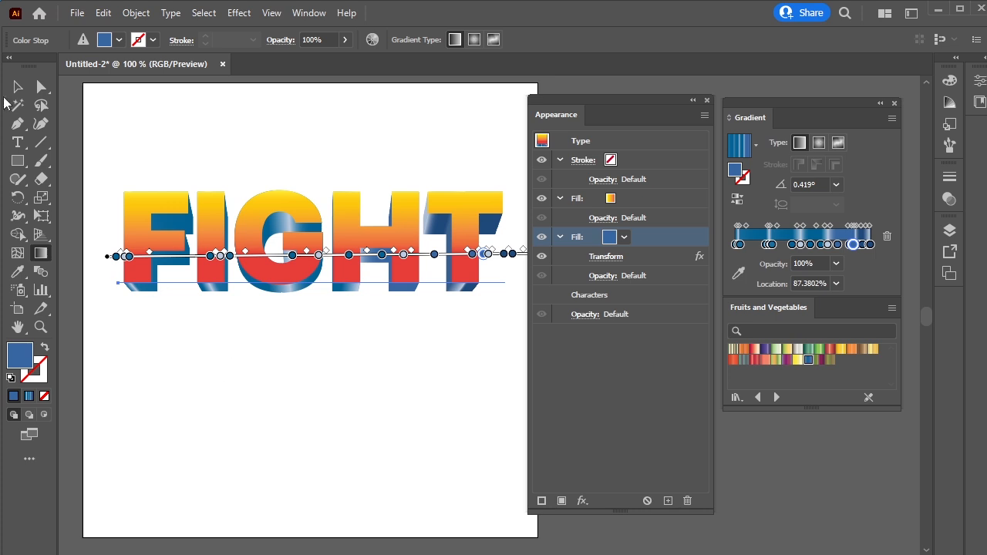
# Deselect the artwork to preview the extruded text, then select everything again
pyautogui.click(17, 87)
pyautogui.click(365, 446)
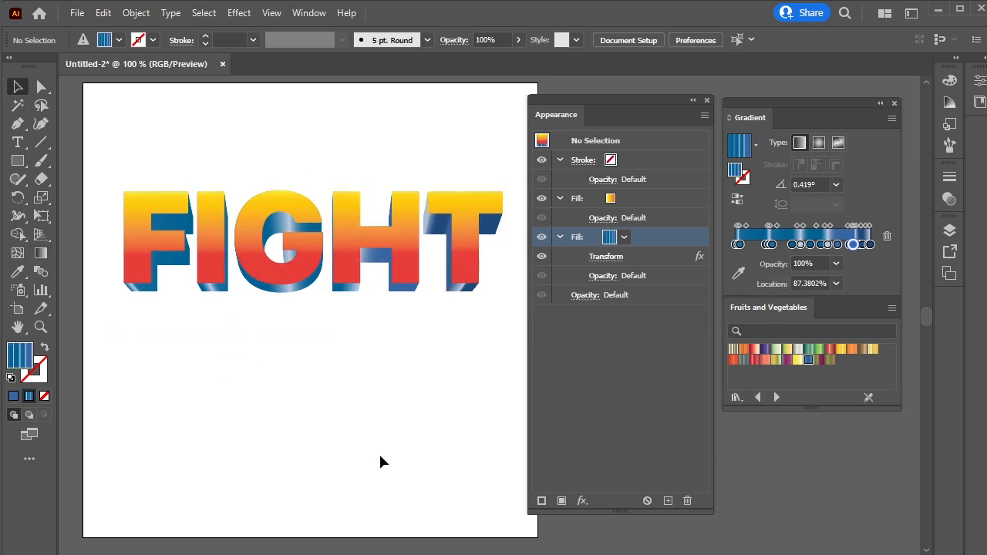
pyautogui.hotkey('ctrl', 'a')
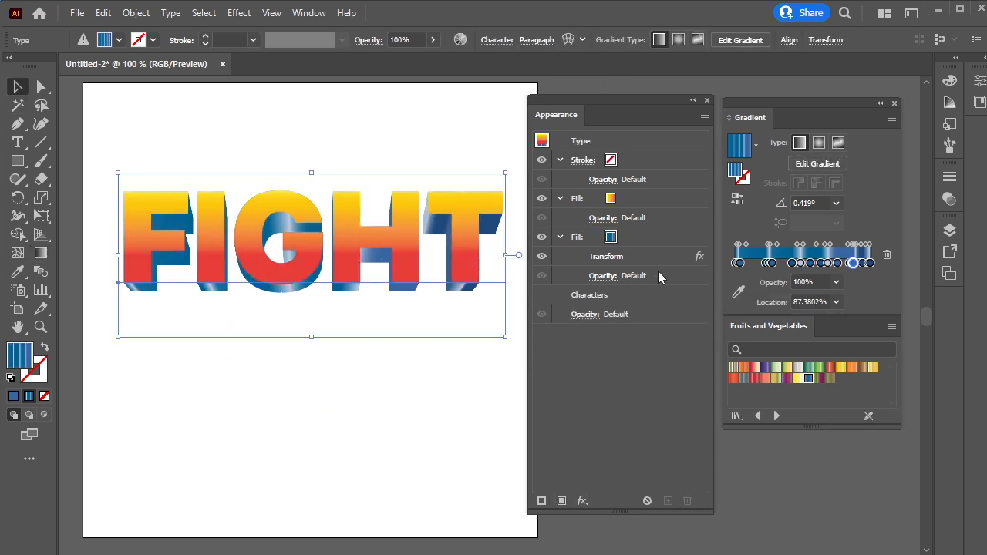
# Duplicate the blue gradient fill and change the copy's color to a purple swatch
pyautogui.click(636, 237)
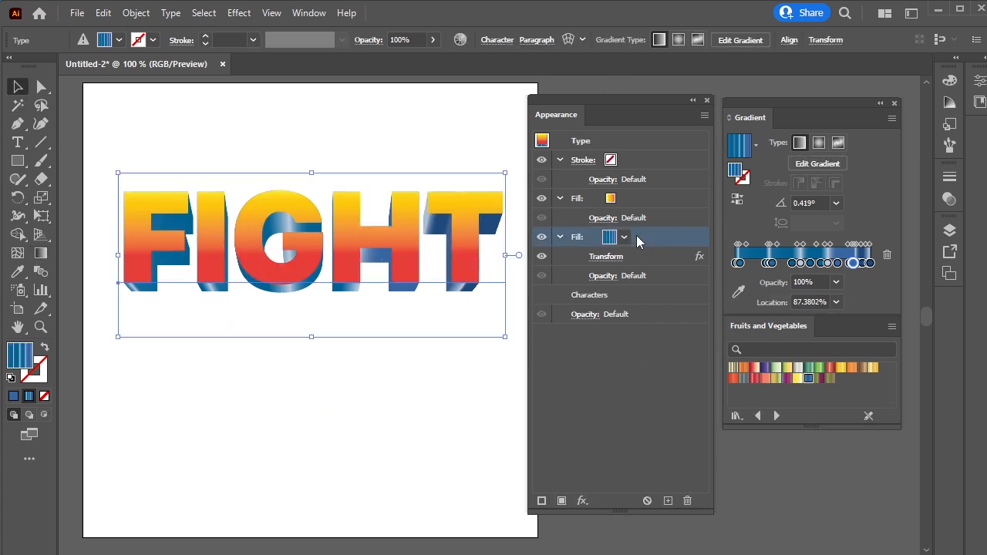
pyautogui.click(667, 500)
pyautogui.click(617, 299)
pyautogui.click(622, 295)
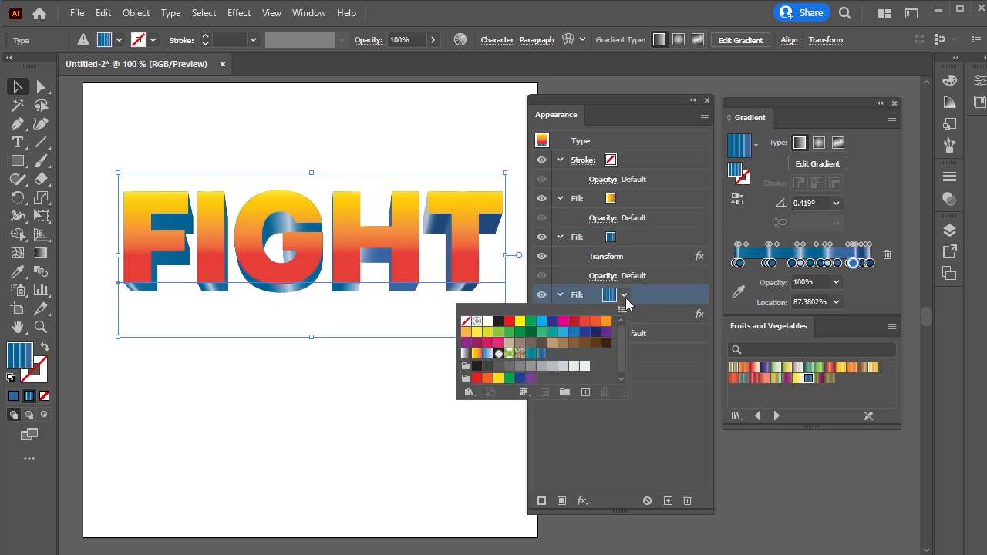
pyautogui.click(606, 332)
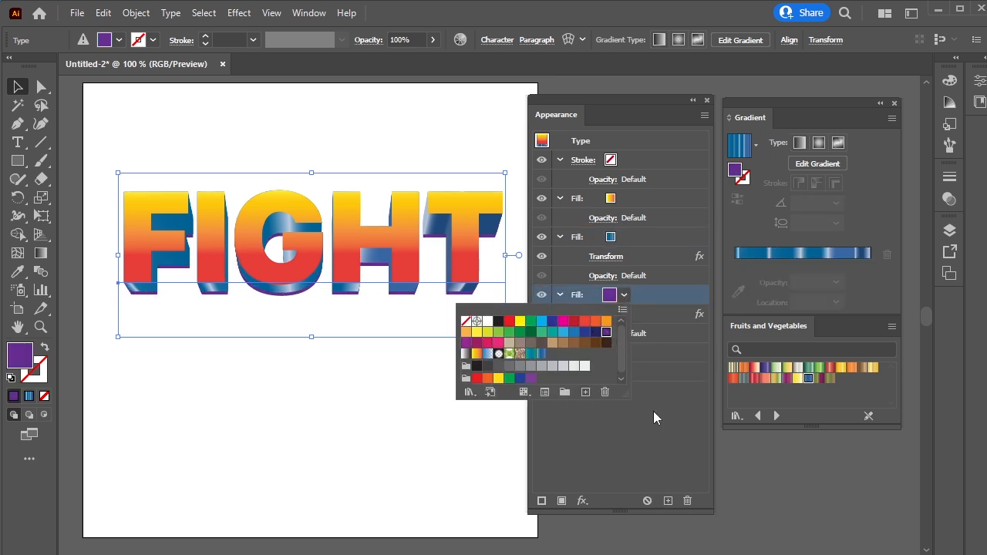
pyautogui.click(670, 422)
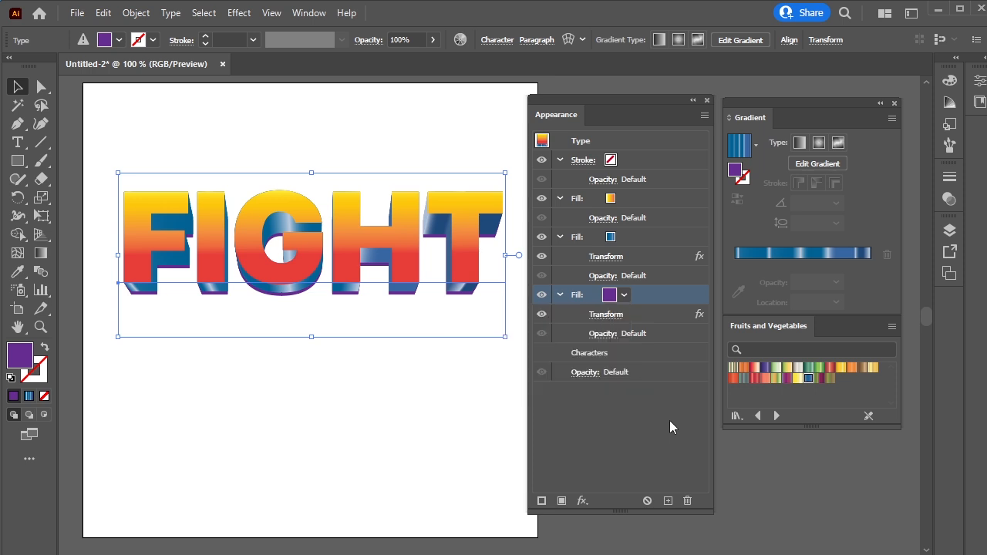
# Apply an Offset Path effect of 2 px to the purple fill
pyautogui.click(629, 317)
pyautogui.click(583, 501)
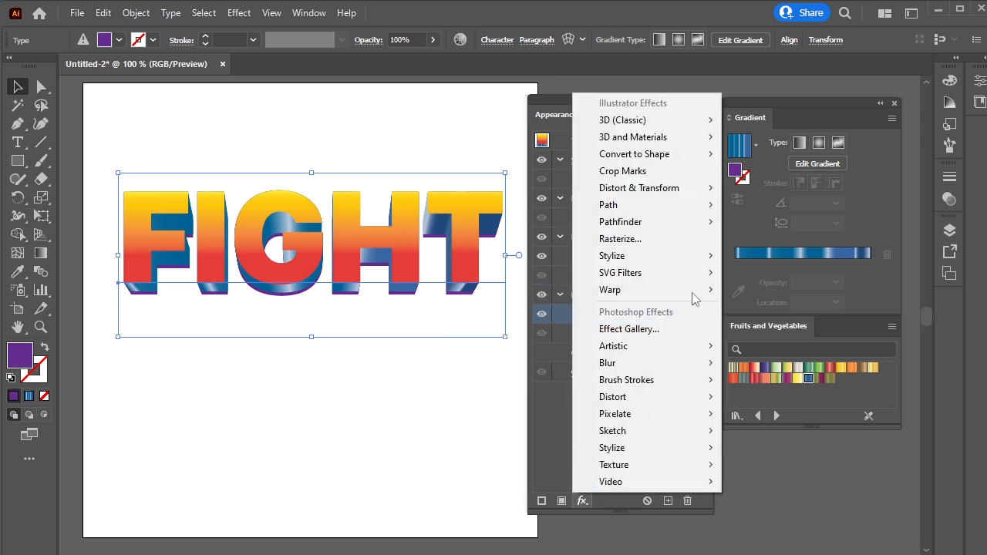
pyautogui.click(732, 206)
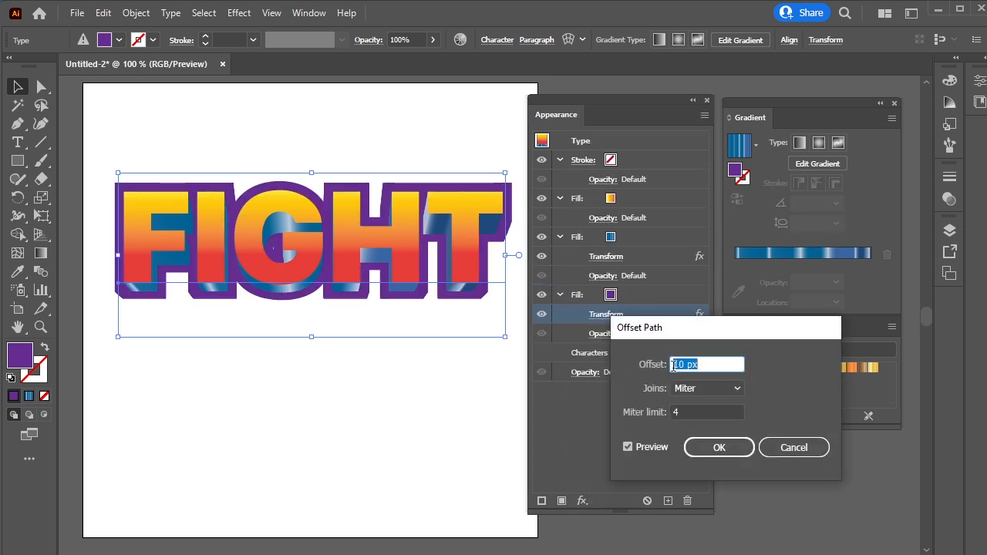
pyautogui.press('Down')
pyautogui.press('Down')
pyautogui.press('Down')
pyautogui.press('Down')
pyautogui.press('Down')
pyautogui.press('Down')
pyautogui.press('Down')
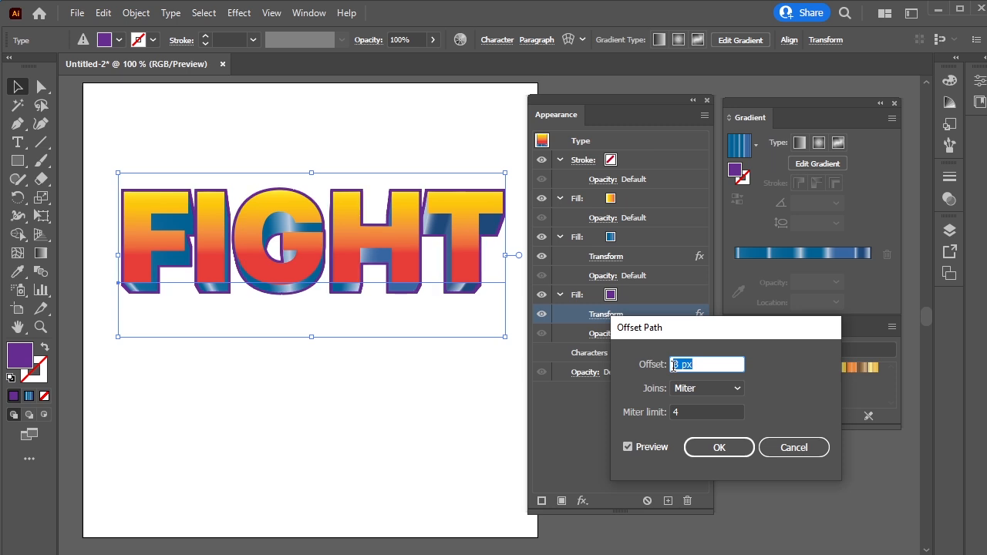
pyautogui.press('Down')
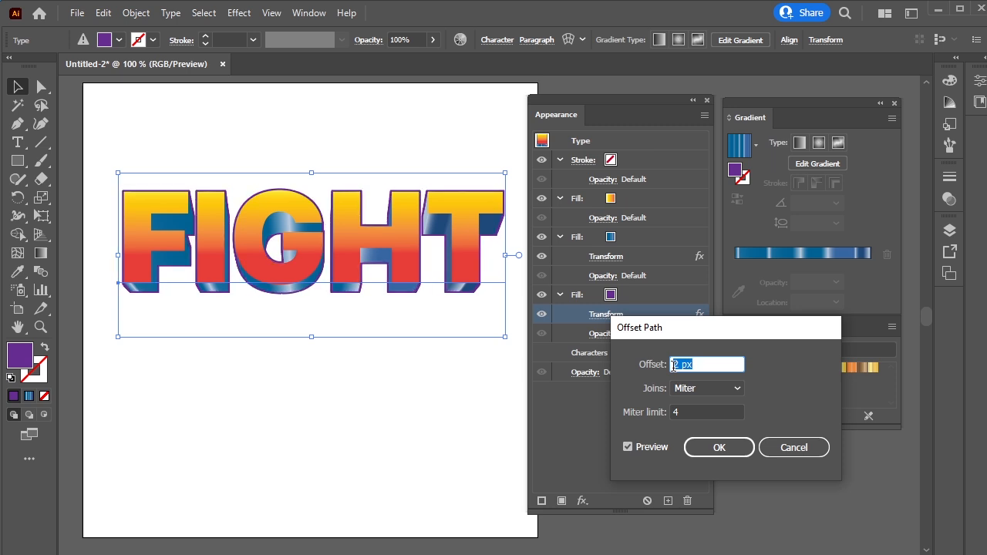
pyautogui.click(719, 447)
pyautogui.click(604, 432)
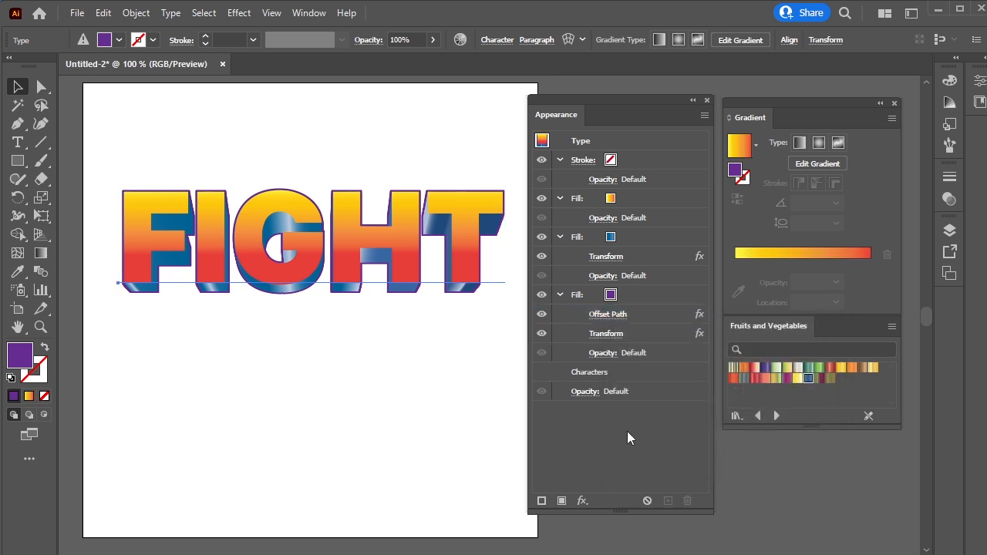
# Add an Inner Glow to the top yellow-red gradient fill with Screen mode, 75% opacity and 5 px blur
pyautogui.click(320, 444)
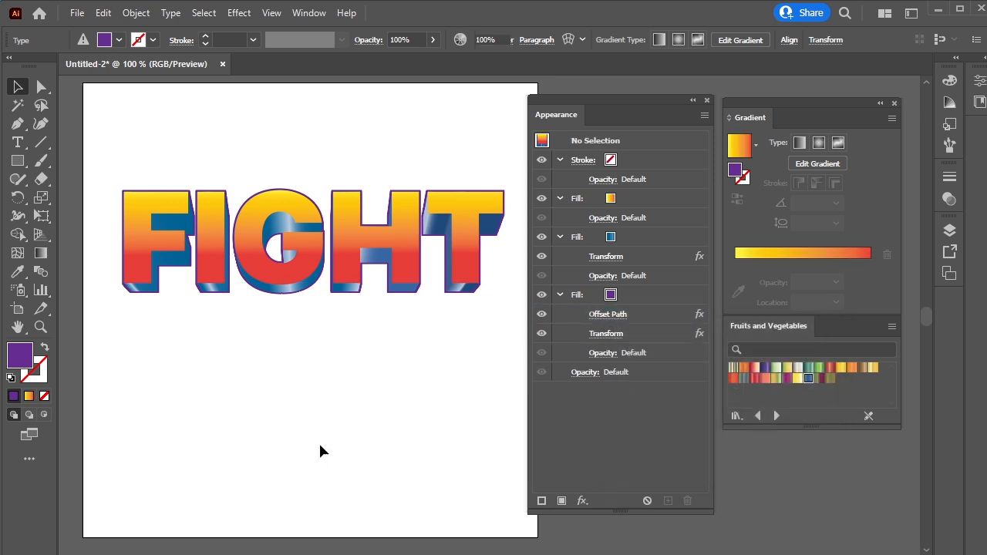
pyautogui.click(465, 285)
pyautogui.click(648, 198)
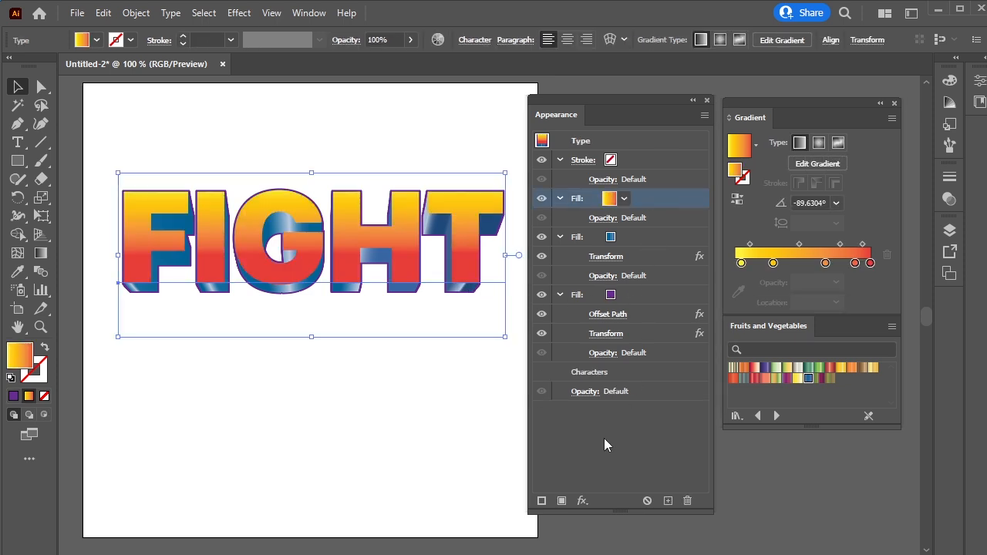
pyautogui.click(582, 502)
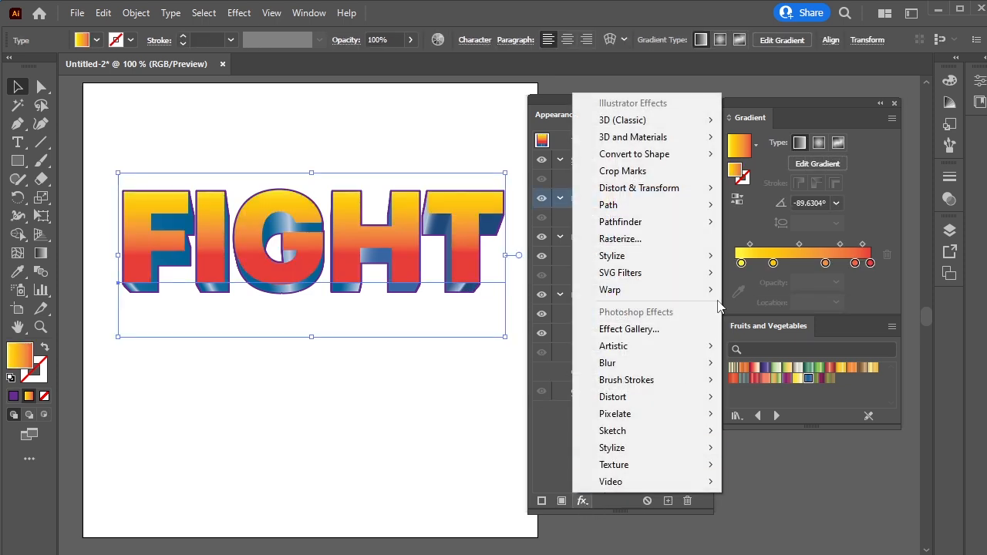
pyautogui.moveTo(700, 255)
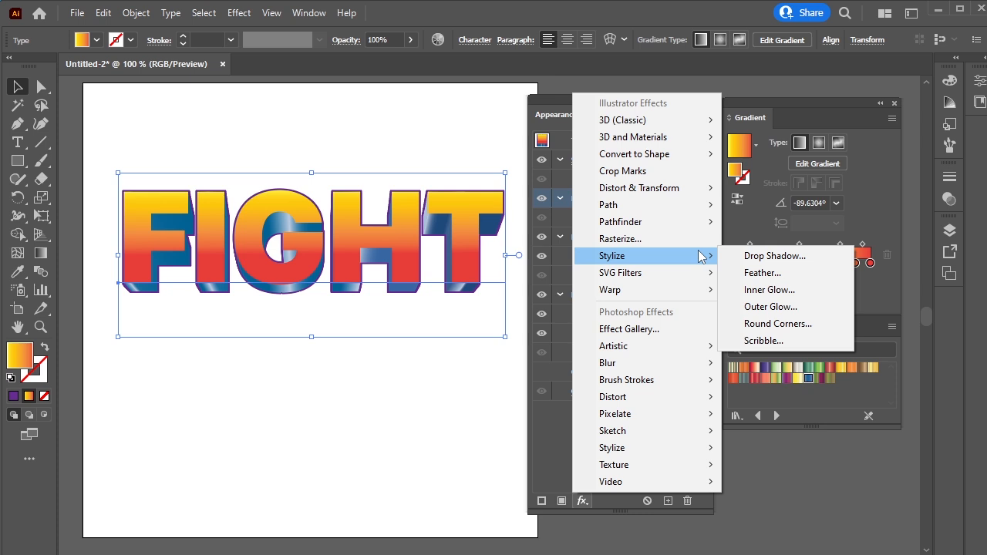
pyautogui.click(802, 291)
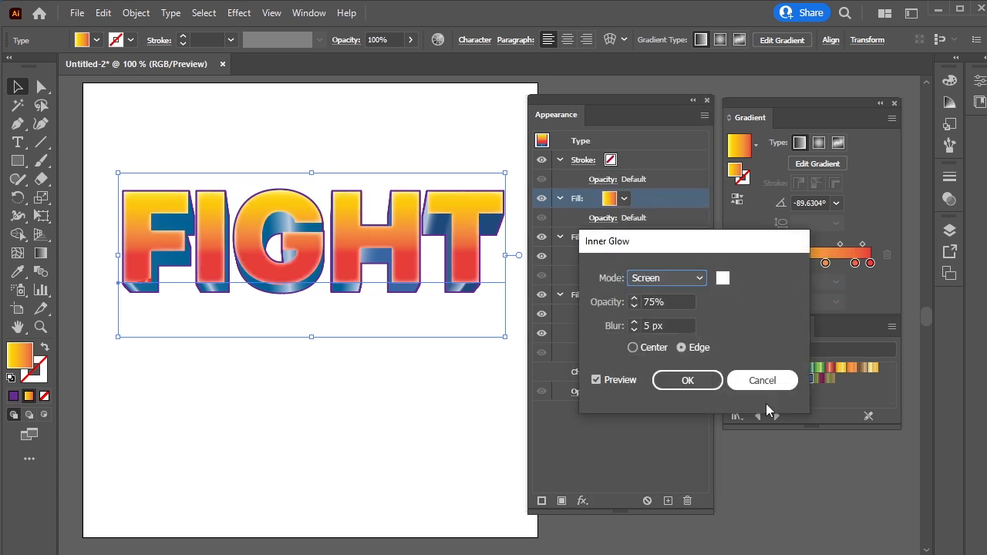
pyautogui.click(694, 381)
# Collapse the fill entries, duplicate the purple fill and set the lowest fill to black
pyautogui.click(559, 198)
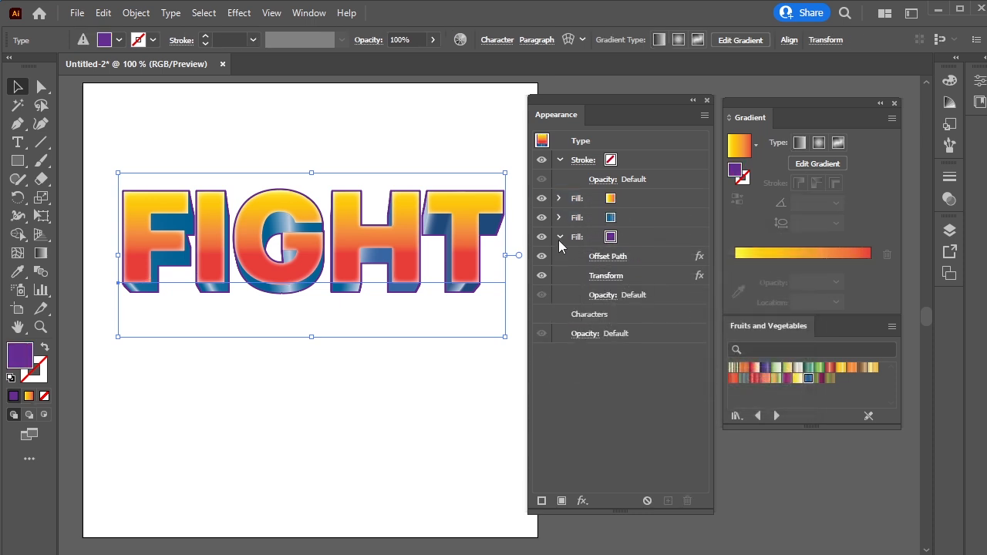
pyautogui.click(560, 237)
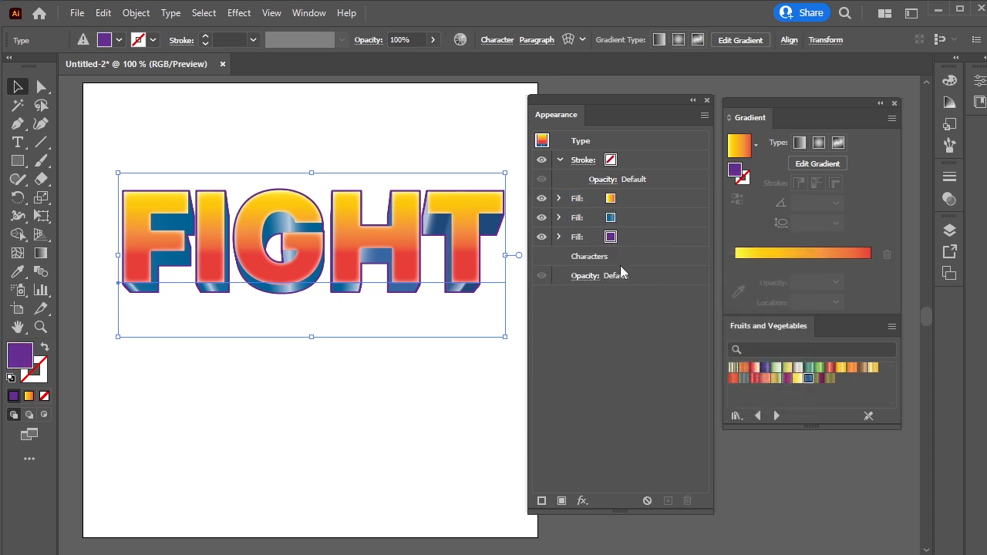
pyautogui.click(648, 238)
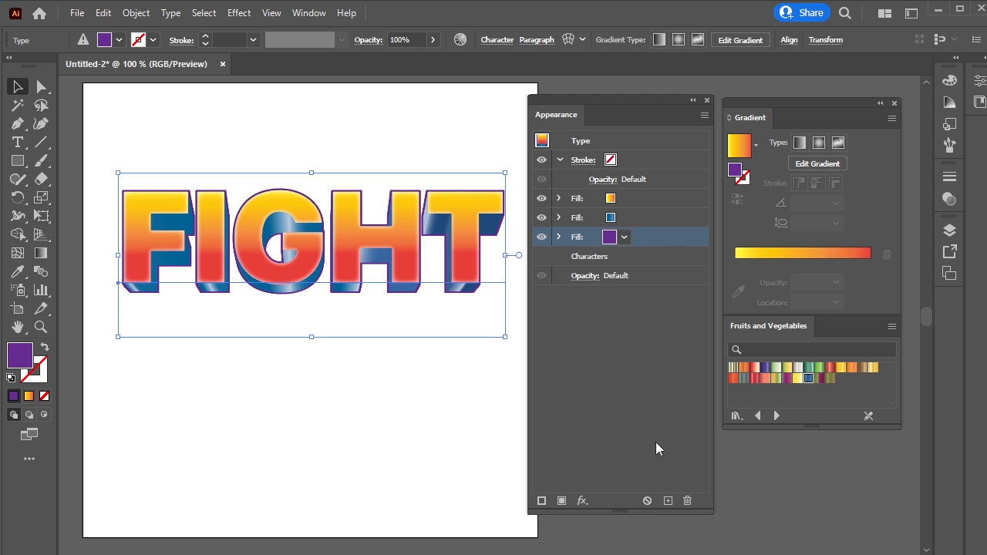
pyautogui.click(668, 500)
pyautogui.click(610, 257)
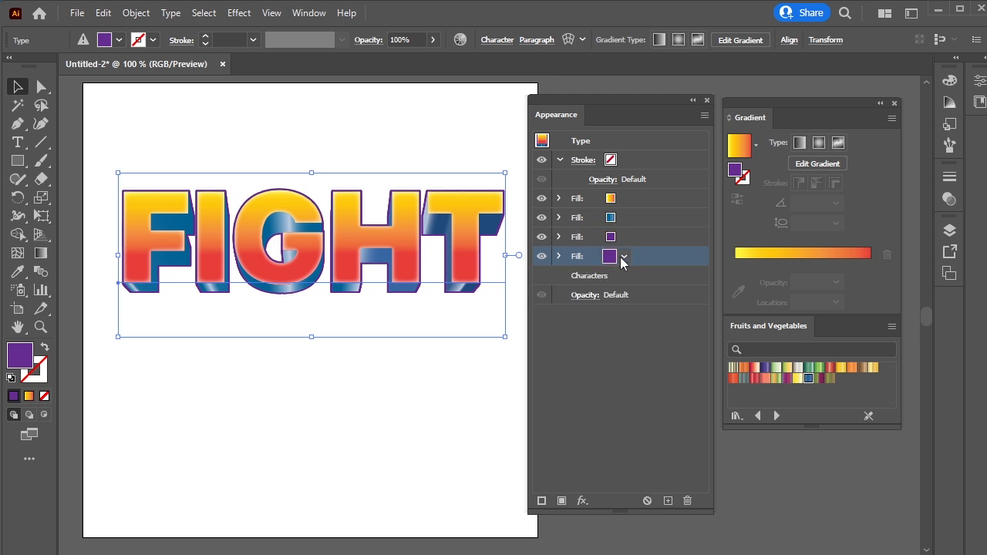
pyautogui.click(610, 257)
pyautogui.click(499, 283)
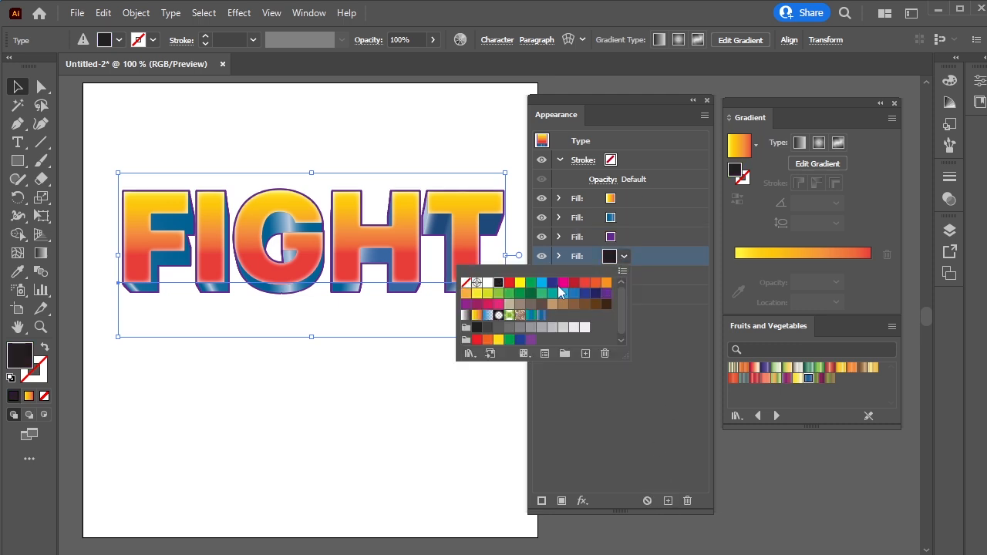
# Add a Drop Shadow to the black fill with X offset 1 px and Y offset -1 px
pyautogui.click(583, 501)
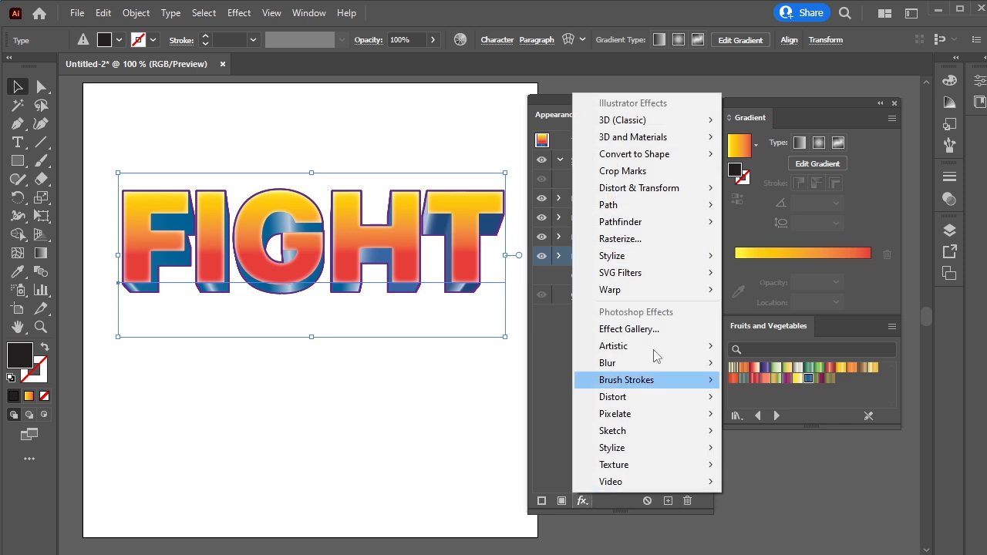
pyautogui.moveTo(668, 259)
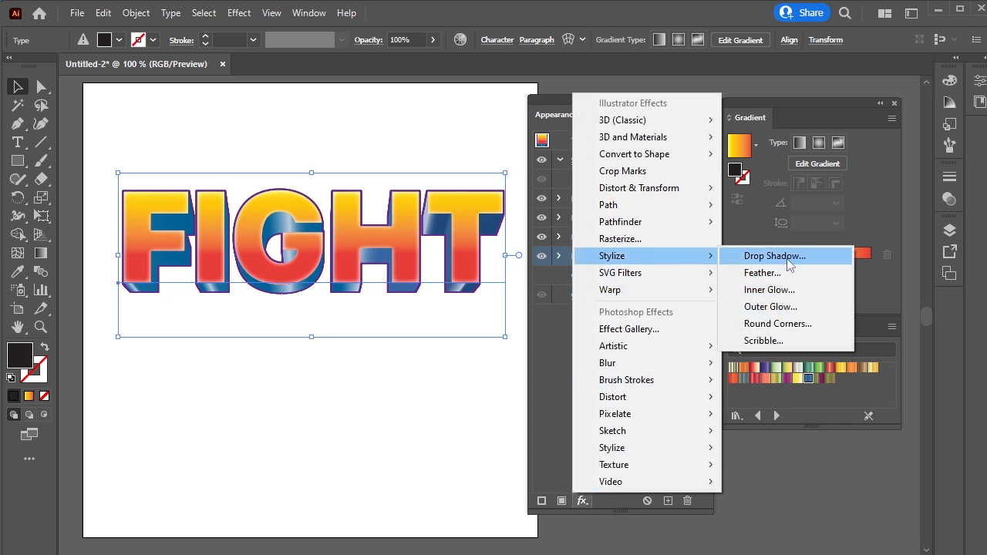
pyautogui.click(779, 256)
pyautogui.moveTo(516, 176); pyautogui.dragTo(660, 197)
pyautogui.click(590, 281)
pyautogui.click(590, 280)
pyautogui.click(590, 281)
pyautogui.click(590, 281)
pyautogui.click(590, 281)
pyautogui.click(590, 281)
pyautogui.click(590, 305)
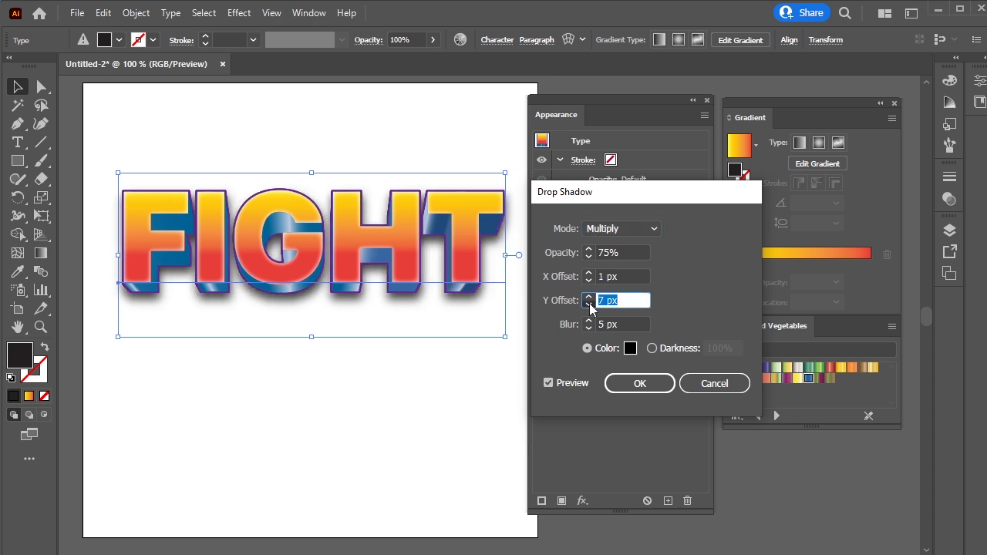
pyautogui.click(590, 304)
pyautogui.click(590, 305)
pyautogui.click(590, 305)
pyautogui.click(590, 305)
pyautogui.click(590, 305)
pyautogui.click(590, 305)
pyautogui.click(590, 305)
# Set the drop shadow's mode to Normal, opacity to 69% and blur to 1 px, and confirm
pyautogui.click(590, 329)
pyautogui.click(590, 328)
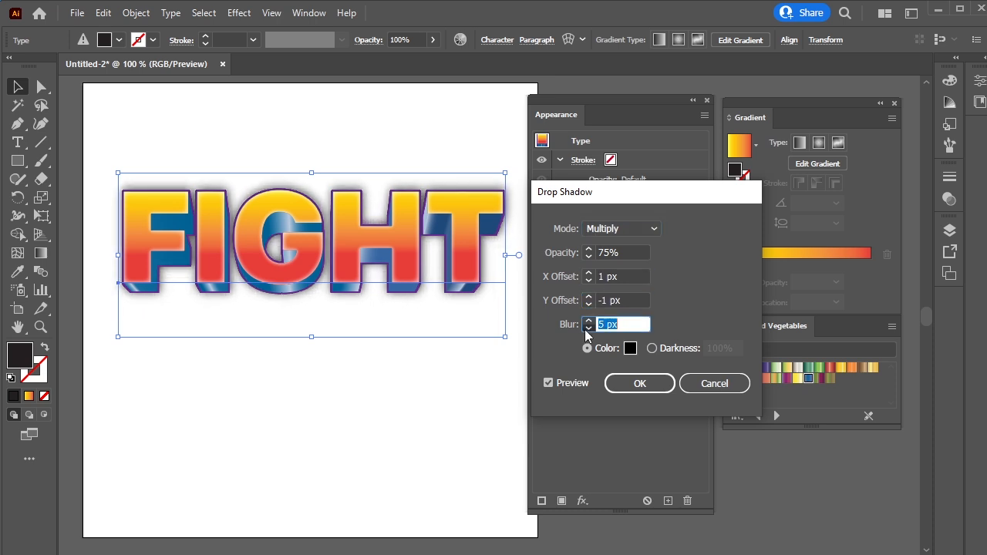
pyautogui.click(590, 329)
pyautogui.click(588, 321)
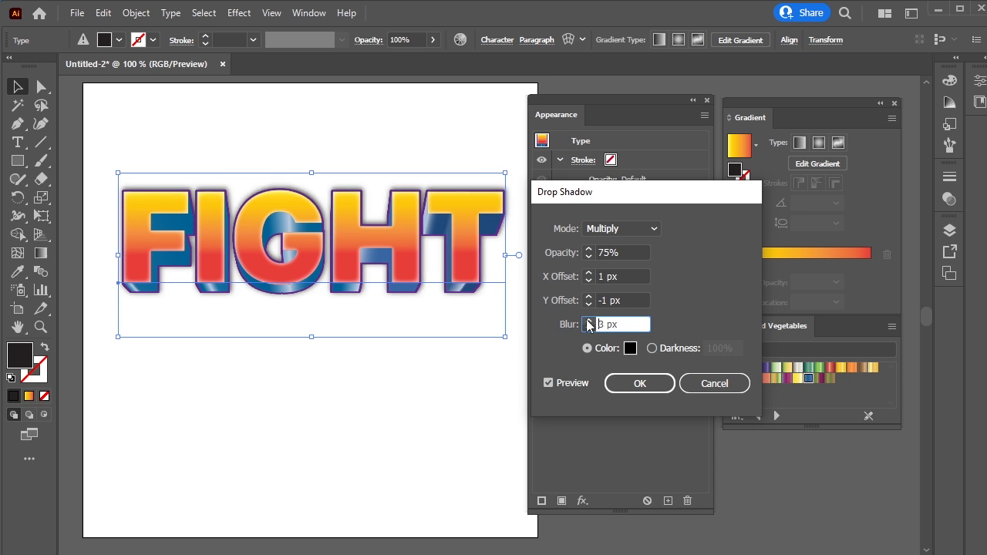
pyautogui.click(611, 230)
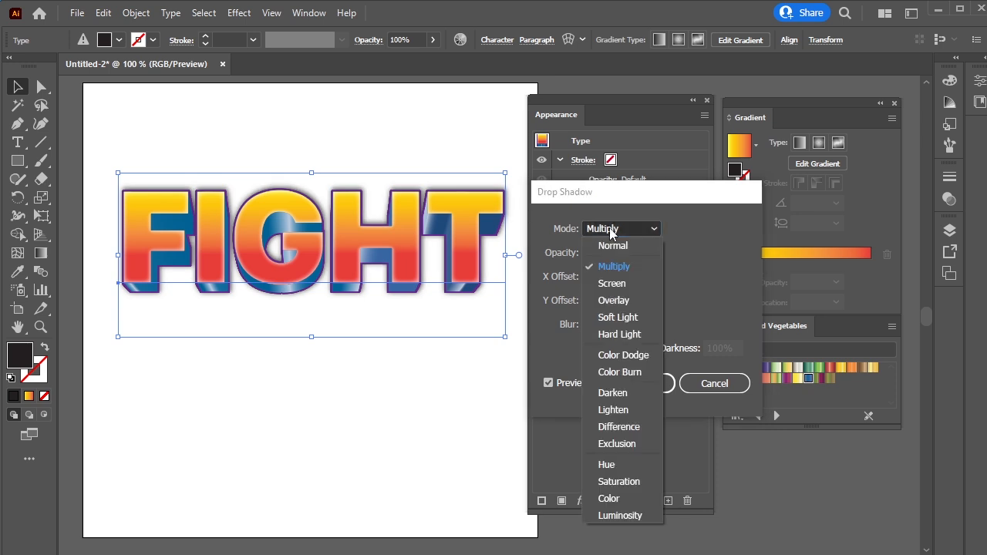
pyautogui.click(631, 246)
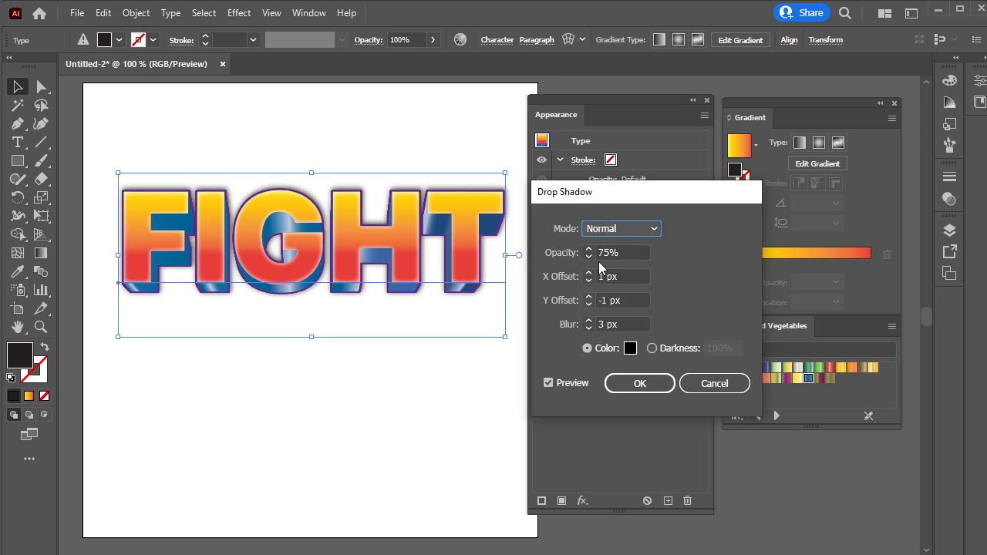
pyautogui.click(588, 258)
pyautogui.click(589, 258)
pyautogui.click(589, 257)
pyautogui.click(588, 257)
pyautogui.click(588, 258)
pyautogui.click(588, 258)
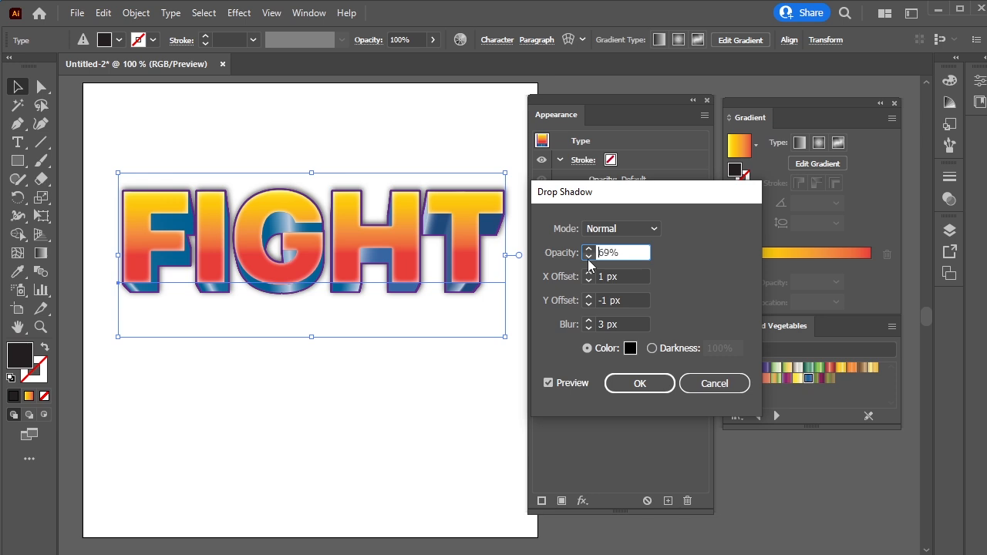
pyautogui.click(588, 328)
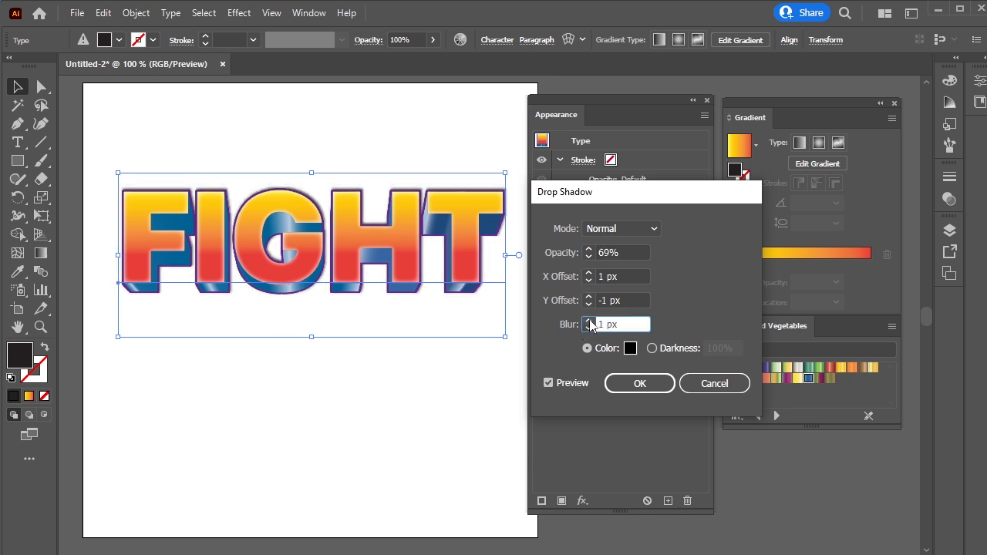
pyautogui.click(589, 328)
pyautogui.click(589, 320)
pyautogui.click(633, 385)
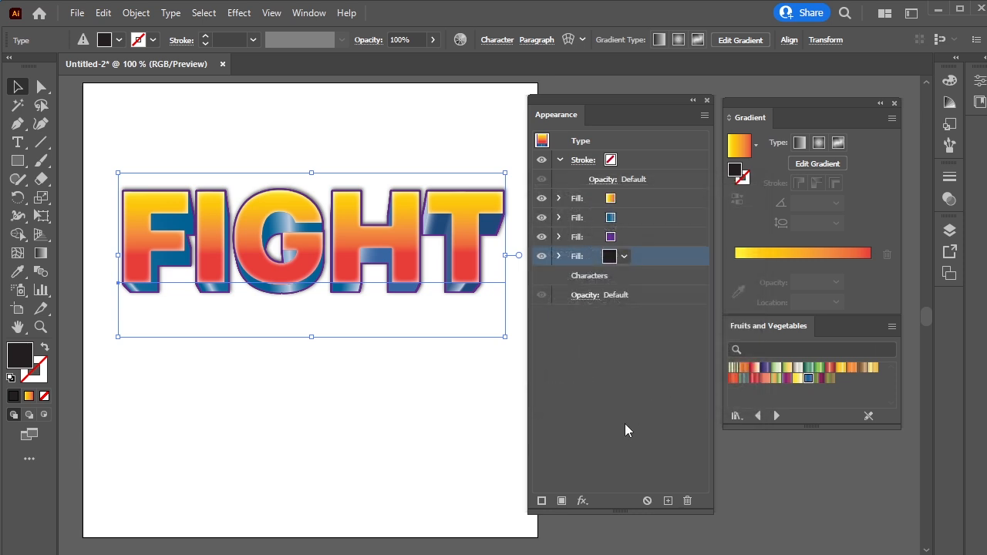
# Tighten the text's tracking to -38 in the Character settings
pyautogui.click(498, 40)
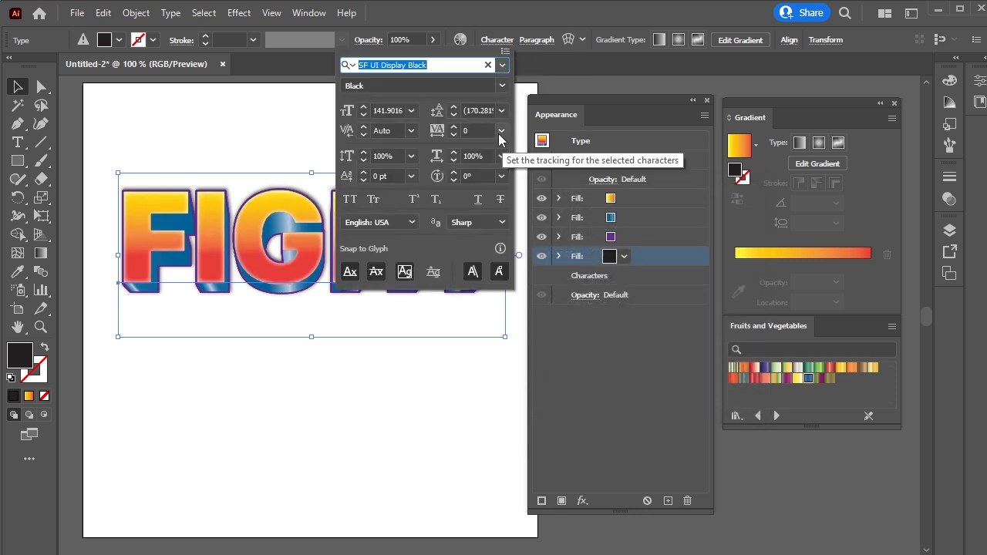
pyautogui.click(453, 135)
pyautogui.click(452, 135)
pyautogui.click(453, 135)
pyautogui.click(453, 135)
pyautogui.click(453, 135)
pyautogui.click(453, 135)
pyautogui.click(452, 135)
pyautogui.click(452, 135)
pyautogui.click(452, 135)
pyautogui.click(451, 135)
pyautogui.click(452, 135)
pyautogui.click(452, 135)
pyautogui.click(452, 135)
pyautogui.click(451, 135)
pyautogui.click(451, 135)
pyautogui.click(451, 135)
pyautogui.click(451, 135)
pyautogui.click(451, 135)
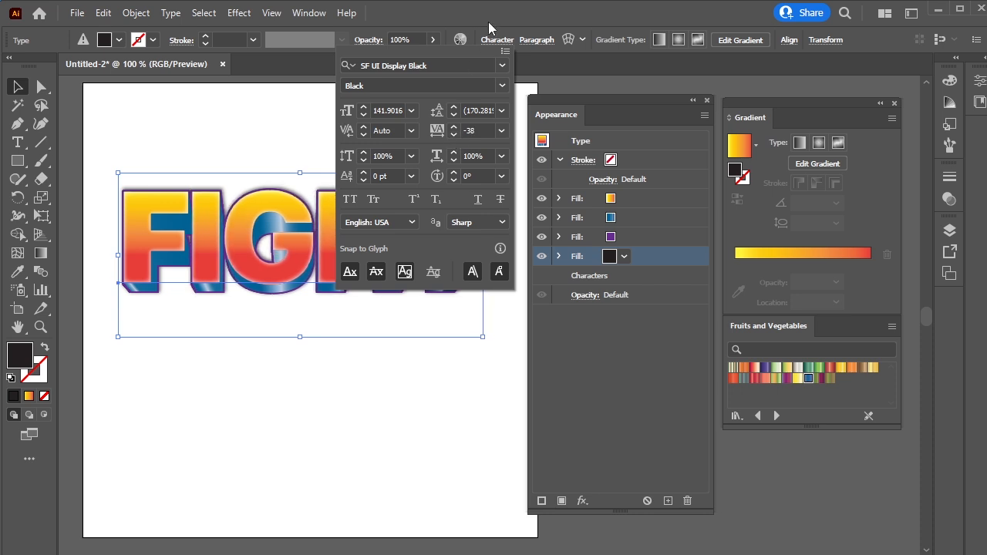
pyautogui.click(486, 43)
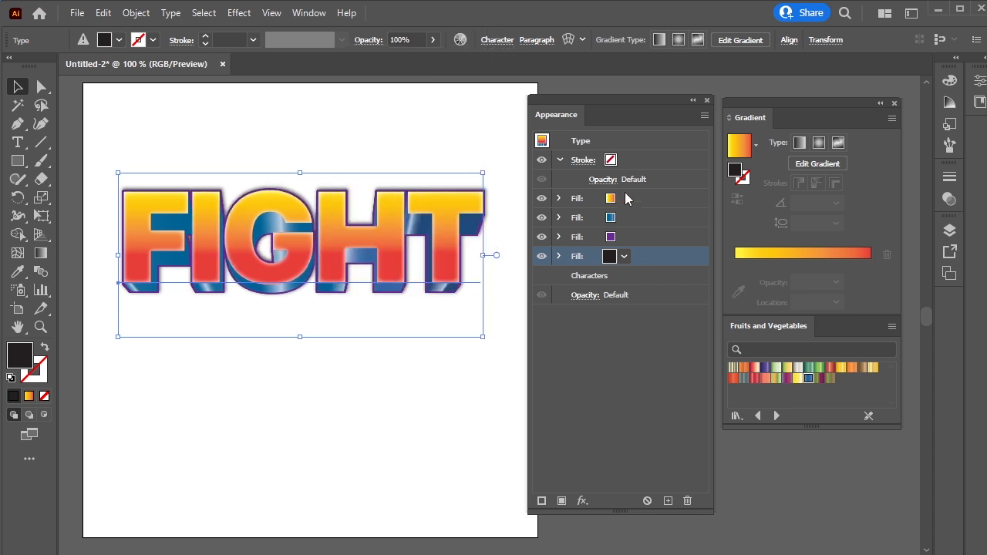
# Apply an Arch warp to the whole text object with a horizontal bend of 25%
pyautogui.click(628, 143)
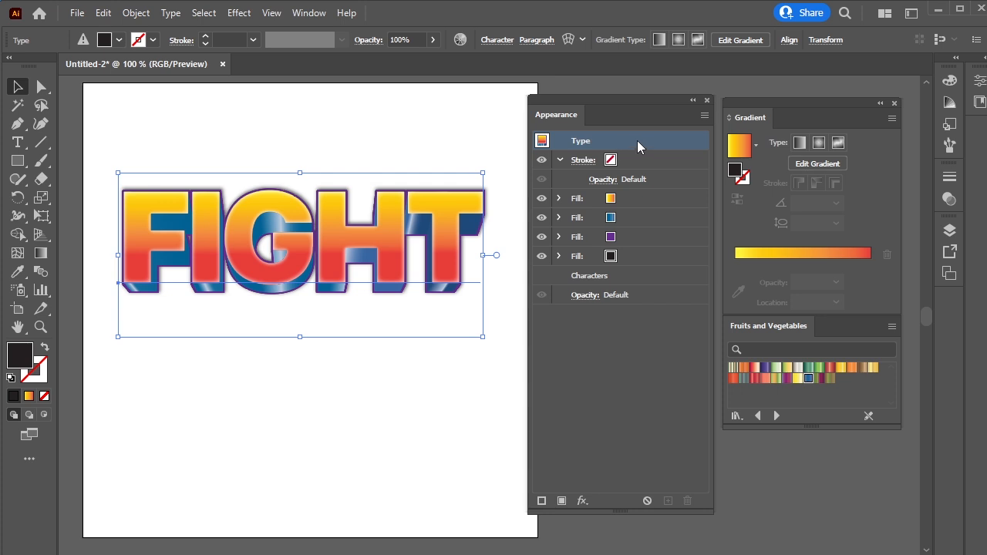
pyautogui.click(584, 501)
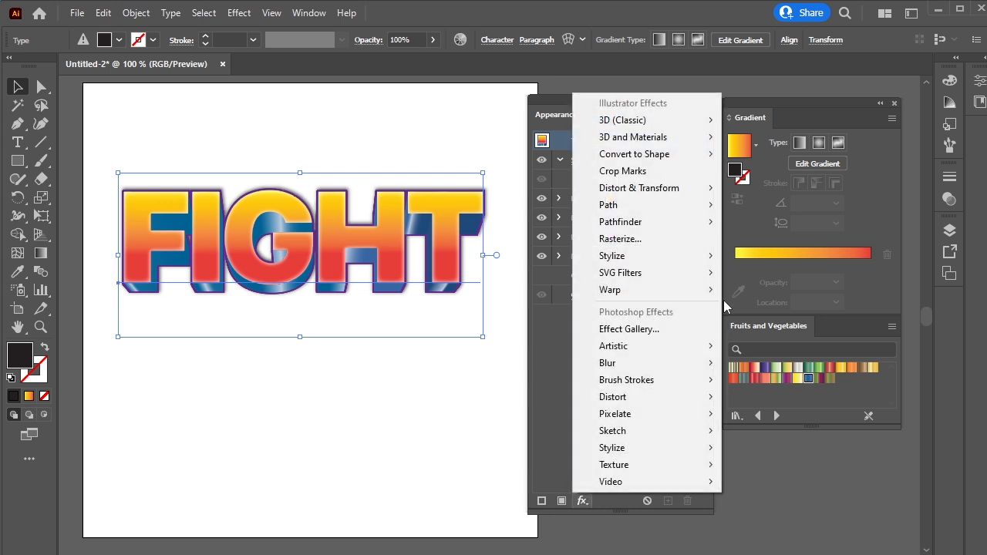
pyautogui.moveTo(713, 289)
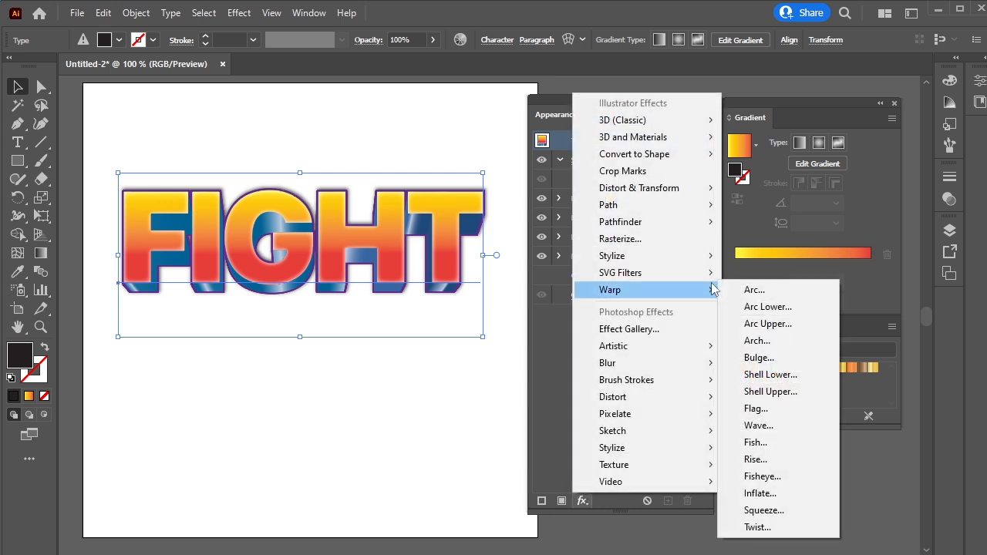
pyautogui.click(813, 339)
pyautogui.click(777, 252)
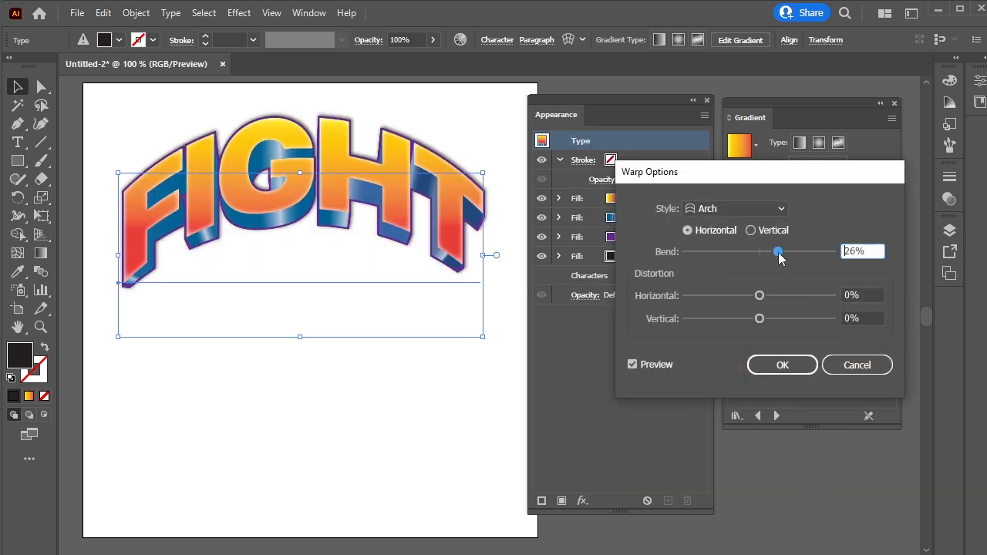
pyautogui.click(774, 254)
pyautogui.click(778, 251)
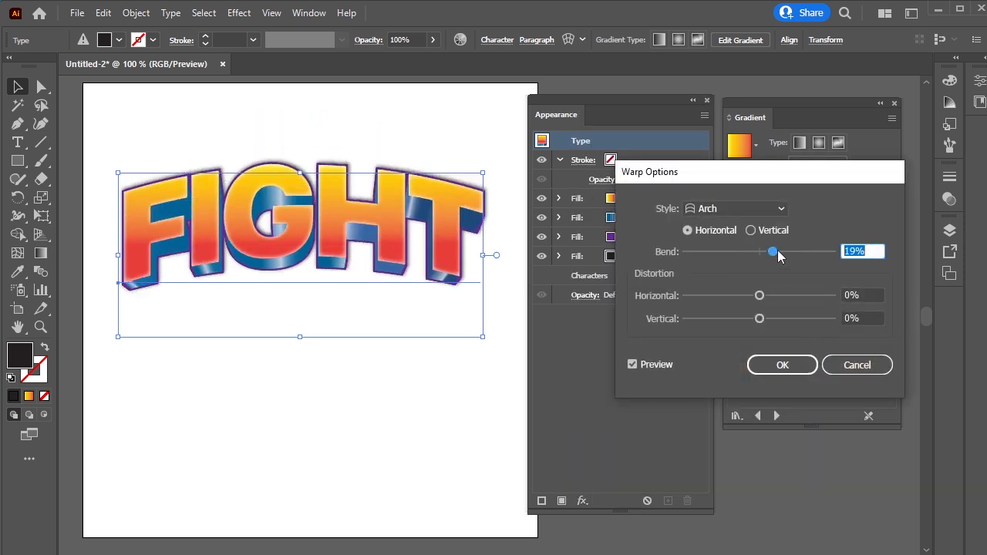
pyautogui.click(760, 365)
# Draw a rectangle covering the entire artboard
pyautogui.moveTo(605, 103); pyautogui.dragTo(614, 105)
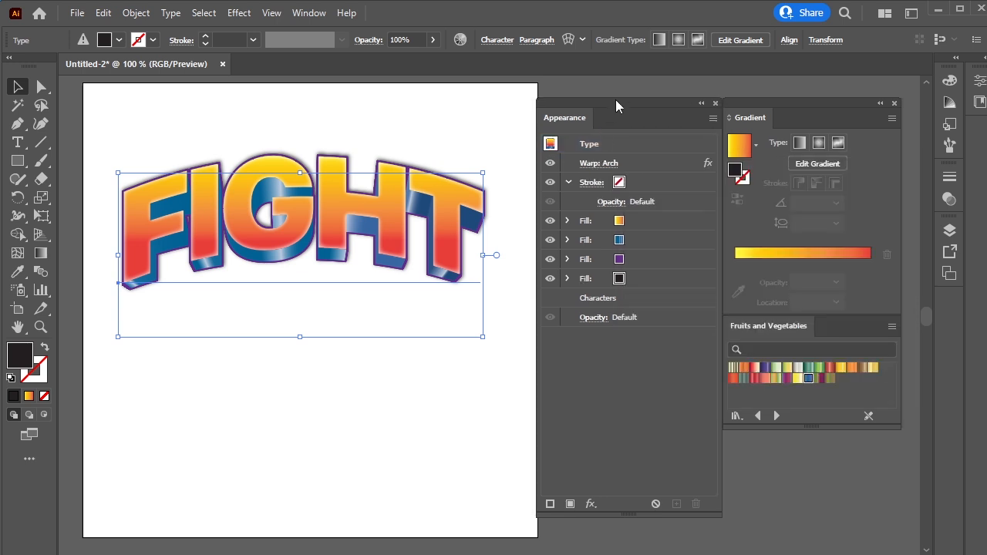
pyautogui.click(15, 162)
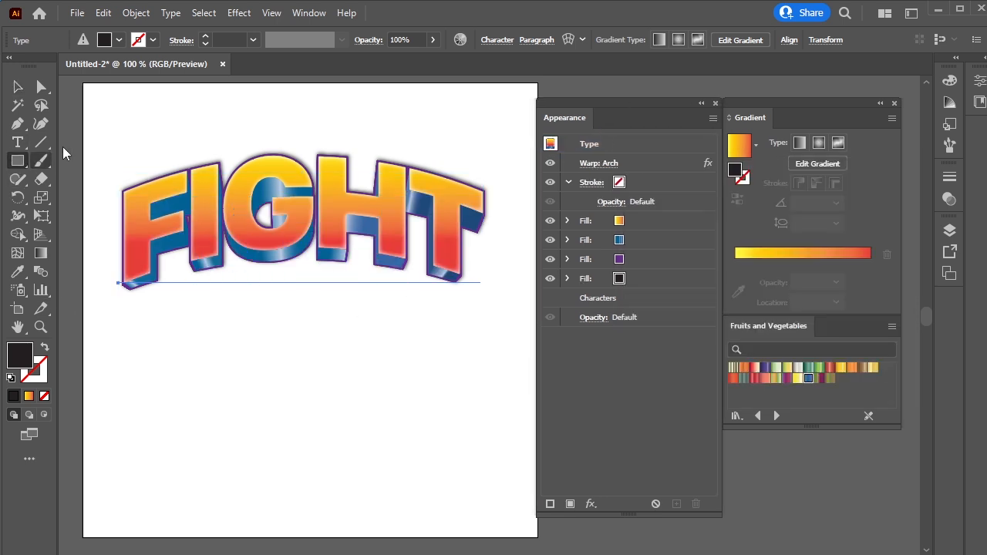
pyautogui.moveTo(82, 80); pyautogui.dragTo(538, 538)
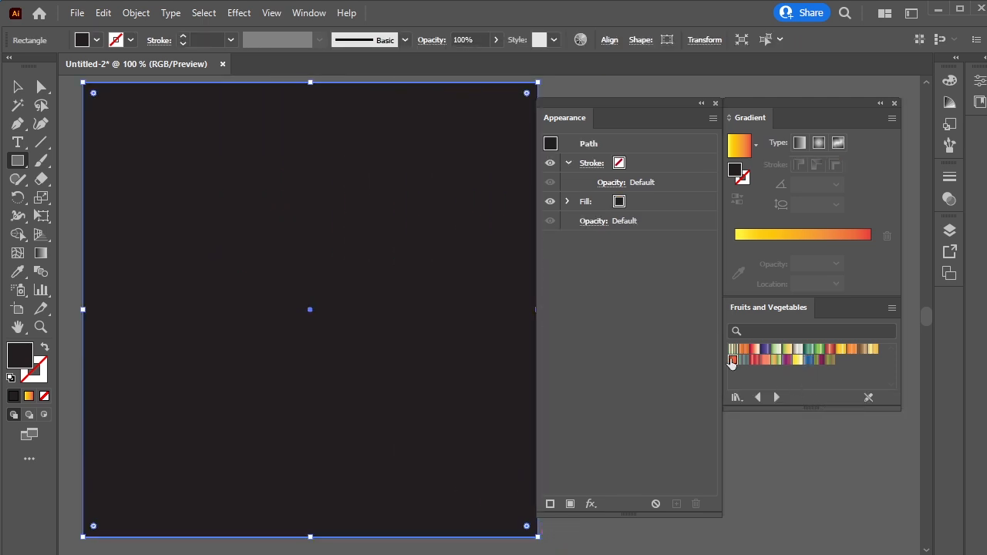
# Fill the rectangle with a gradient swatch and send it behind the text
pyautogui.click(732, 360)
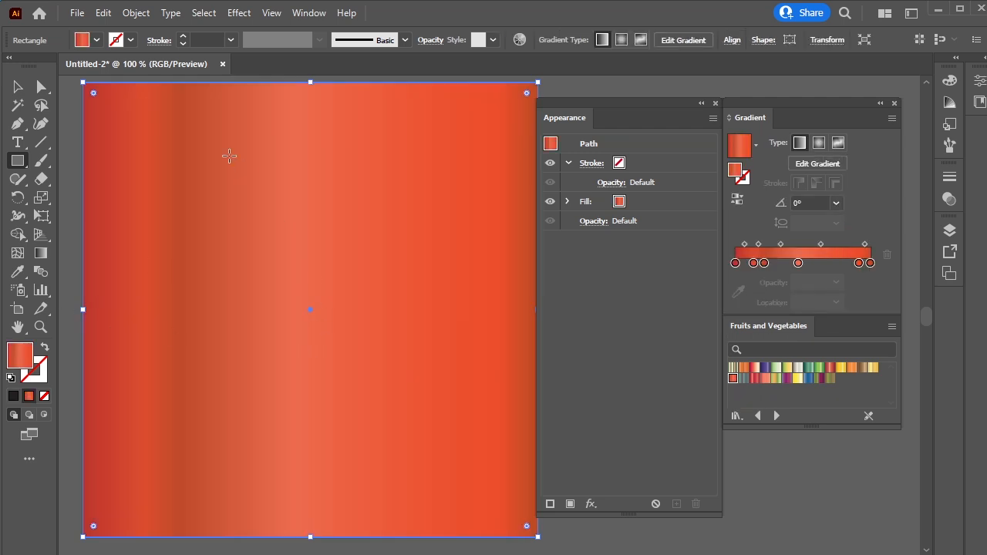
pyautogui.hotkey('ctrl', 'shift', '[')
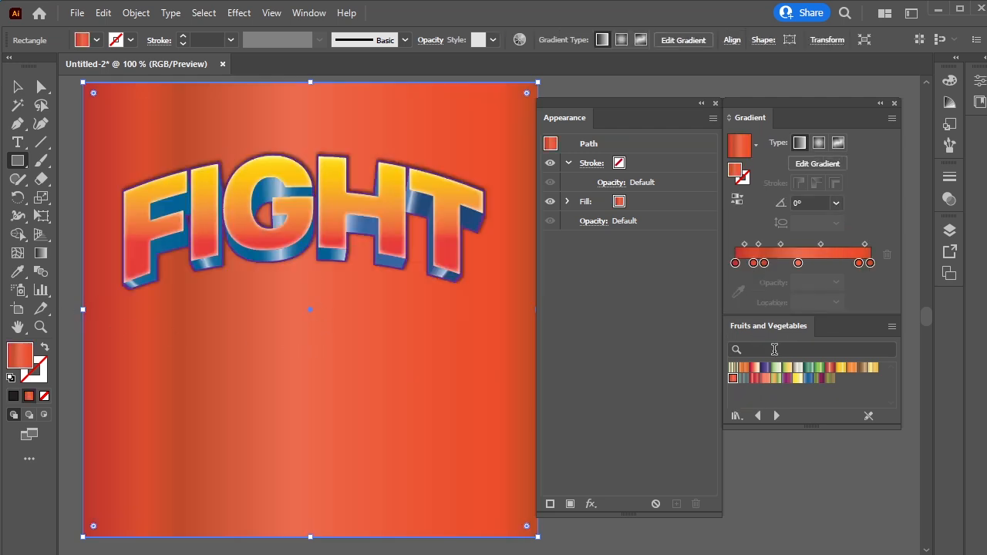
# Try other gradient swatches, browse to the Seasons library and apply one of its gradients to the background
pyautogui.click(766, 379)
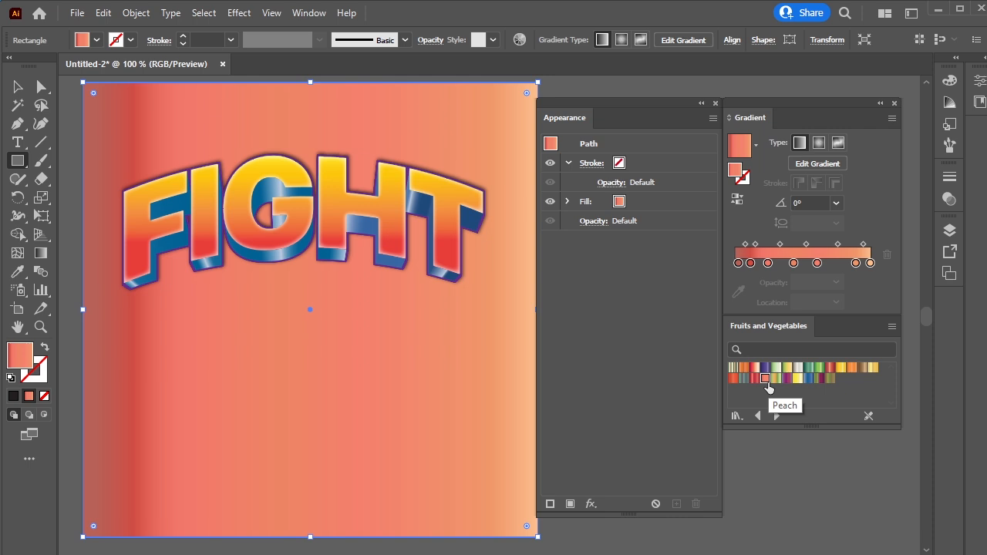
pyautogui.click(874, 368)
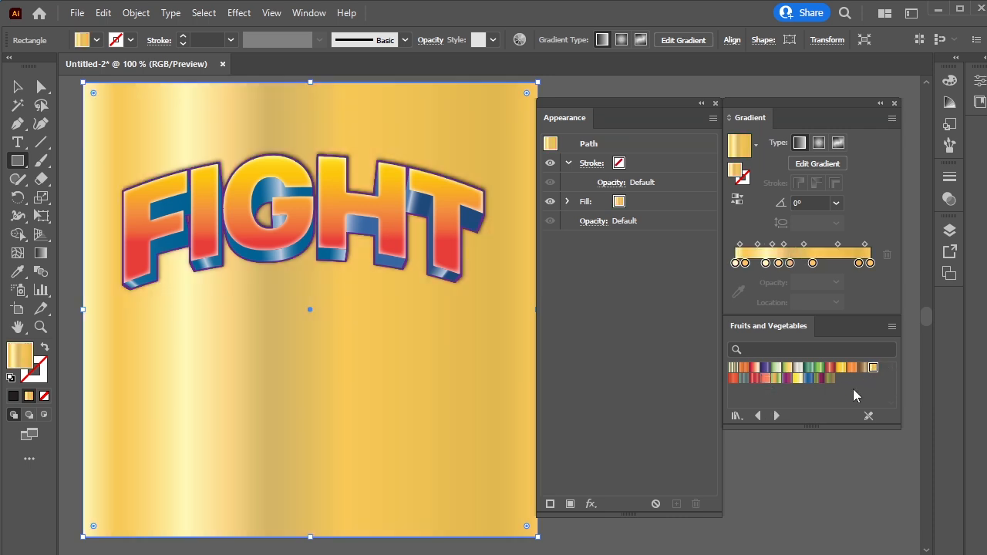
pyautogui.click(776, 416)
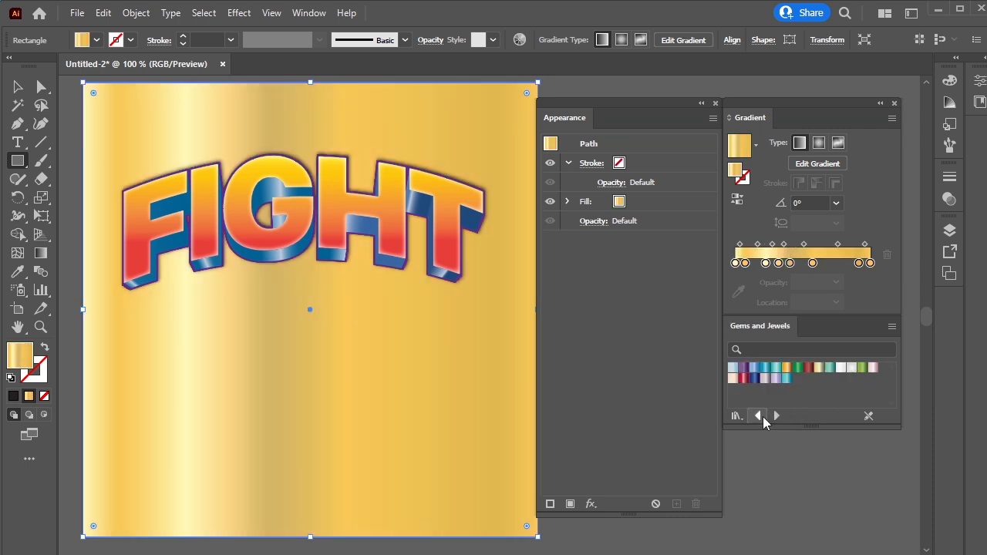
pyautogui.click(778, 417)
pyautogui.click(778, 416)
pyautogui.click(778, 417)
pyautogui.click(777, 417)
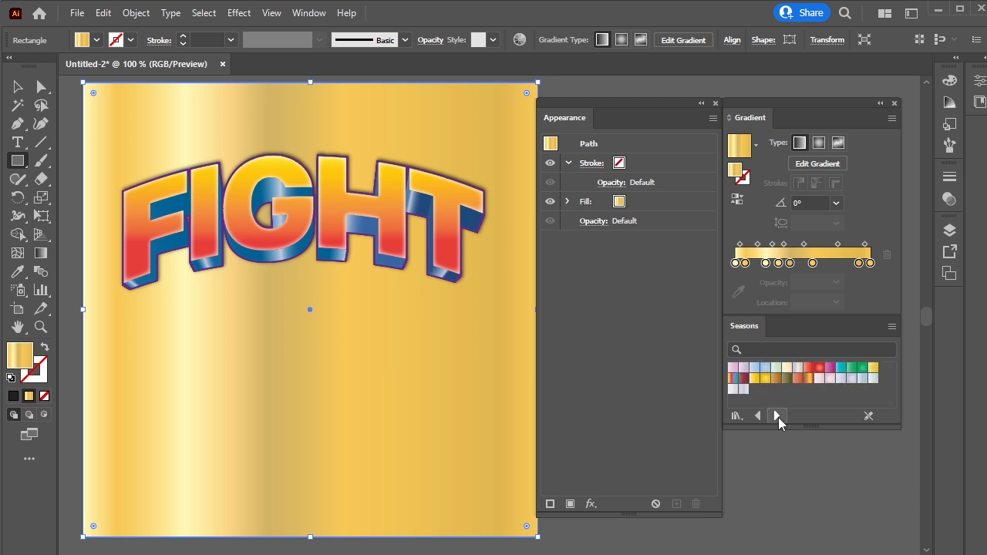
pyautogui.click(810, 379)
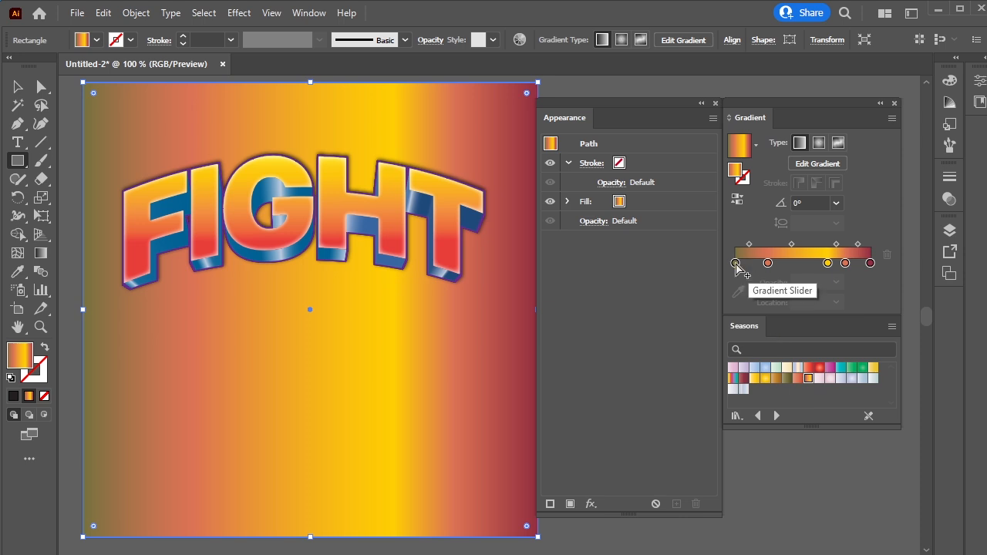
# Edit the background gradient's stops, removing extra stops and moving the yellow stop to about 51% location
pyautogui.moveTo(736, 264); pyautogui.dragTo(717, 301)
pyautogui.moveTo(769, 265); pyautogui.dragTo(735, 263)
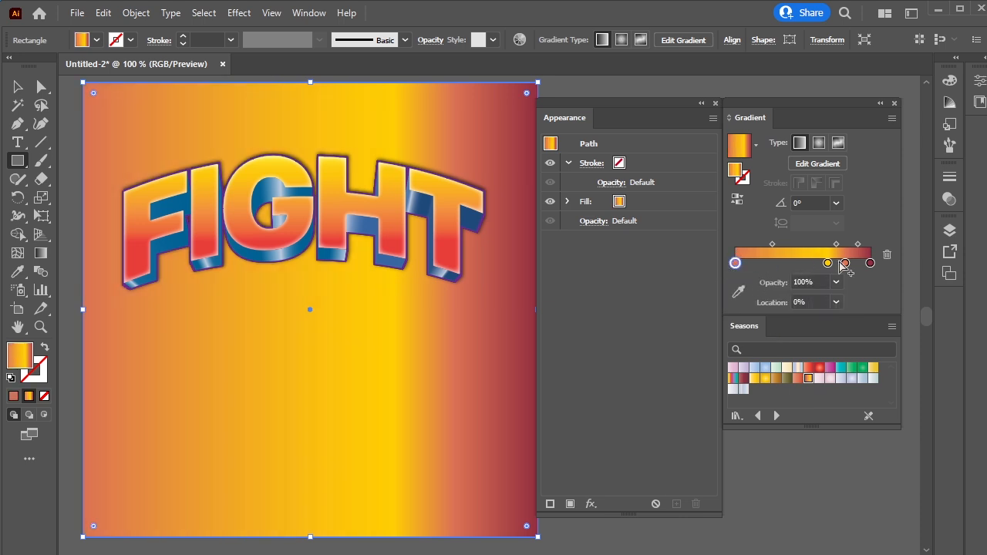
pyautogui.moveTo(870, 264); pyautogui.dragTo(895, 300)
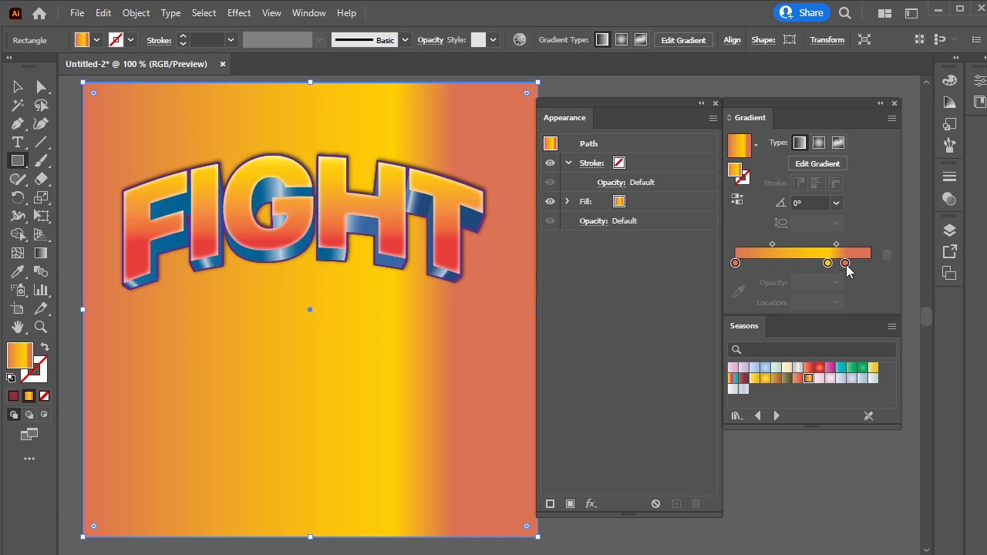
pyautogui.moveTo(846, 263); pyautogui.dragTo(870, 264)
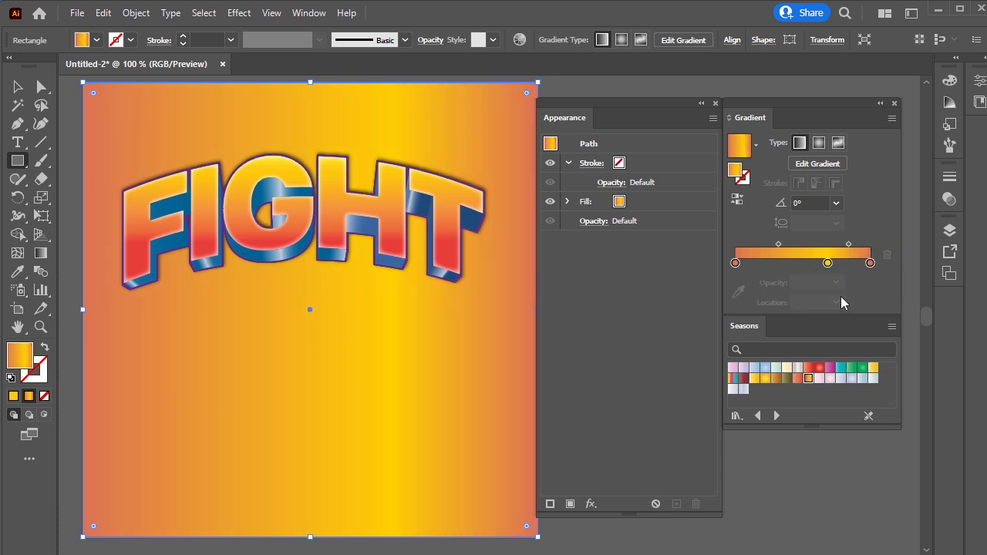
pyautogui.moveTo(828, 264); pyautogui.dragTo(804, 265)
# Select the text and center it horizontally and vertically on the artboard
pyautogui.click(19, 89)
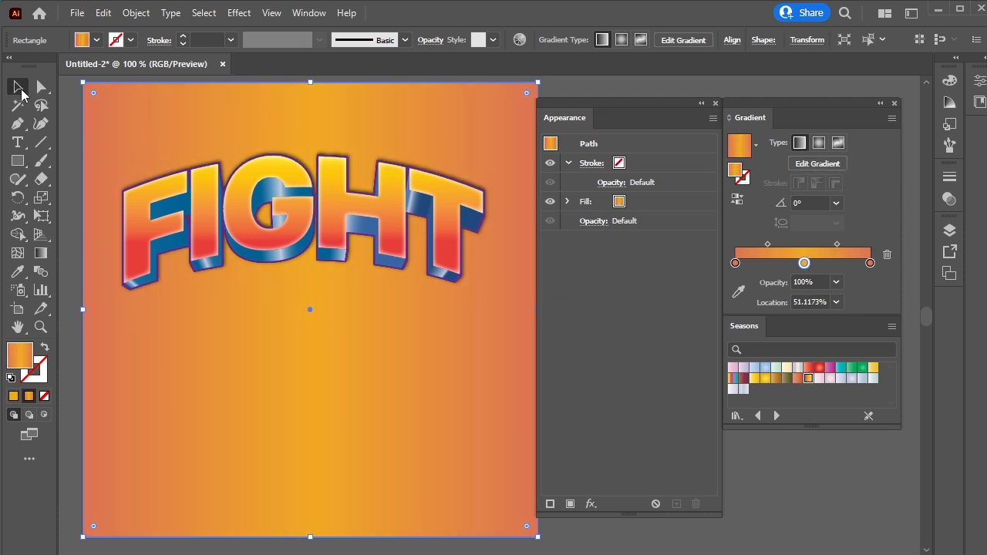
pyautogui.click(330, 242)
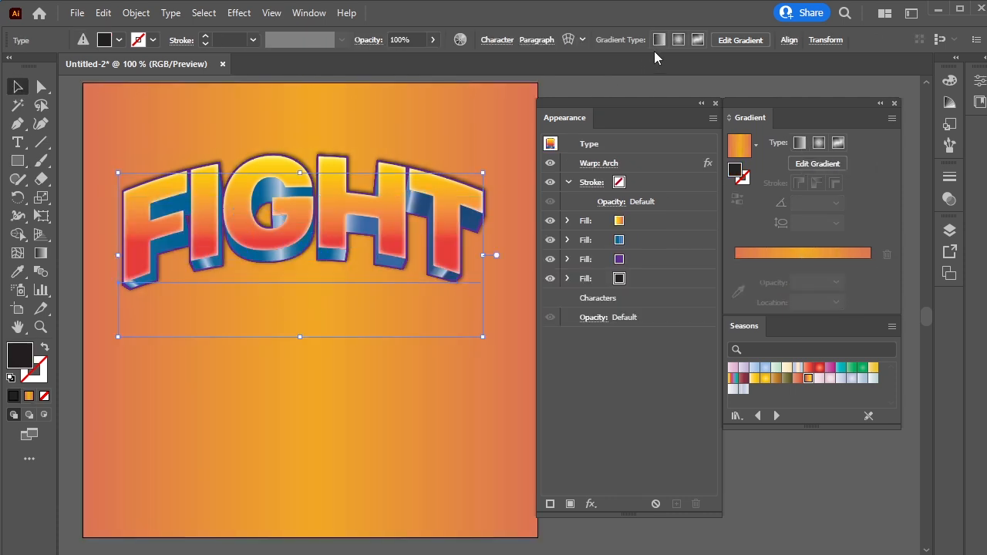
pyautogui.click(789, 40)
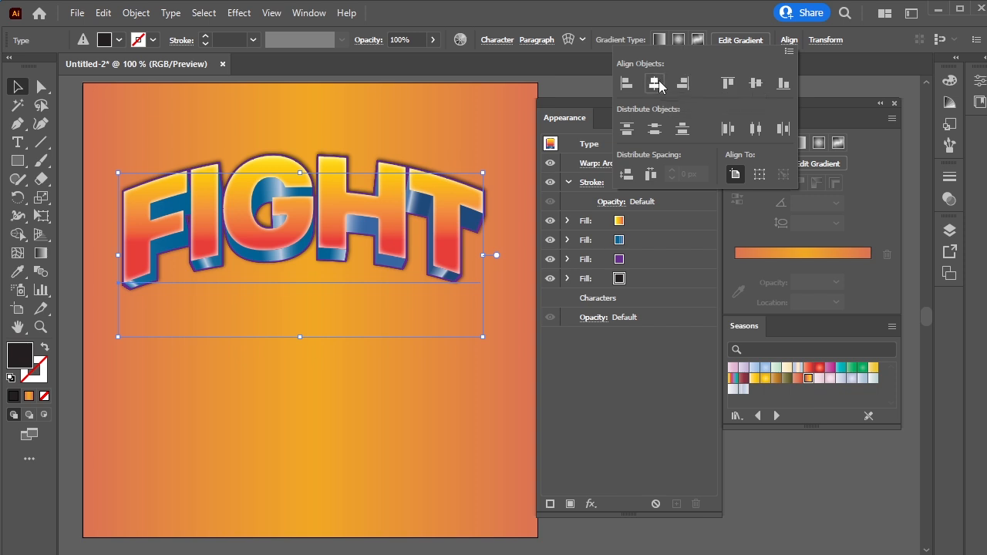
pyautogui.click(654, 83)
pyautogui.click(755, 83)
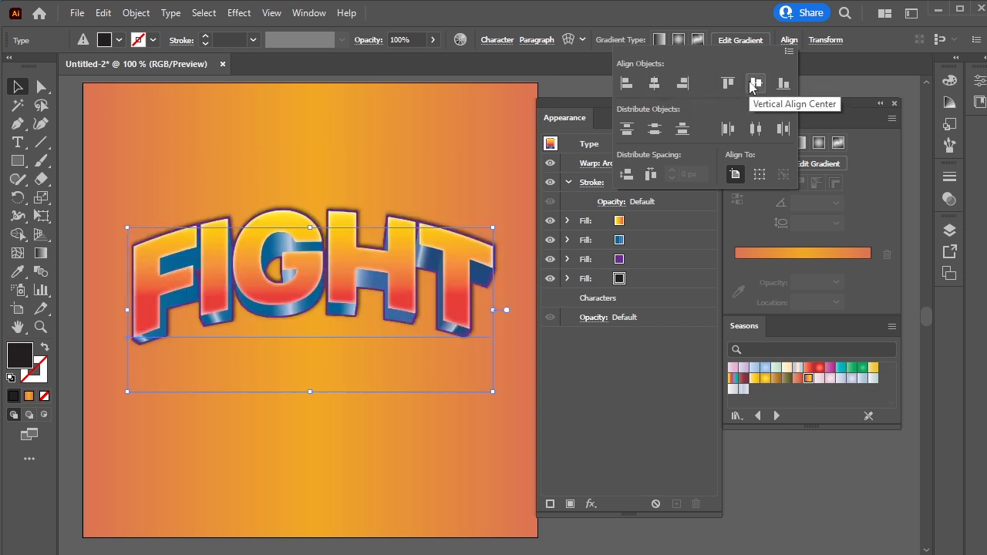
# Deselect everything and close the Appearance and Gradient panels
pyautogui.click(774, 505)
pyautogui.click(797, 483)
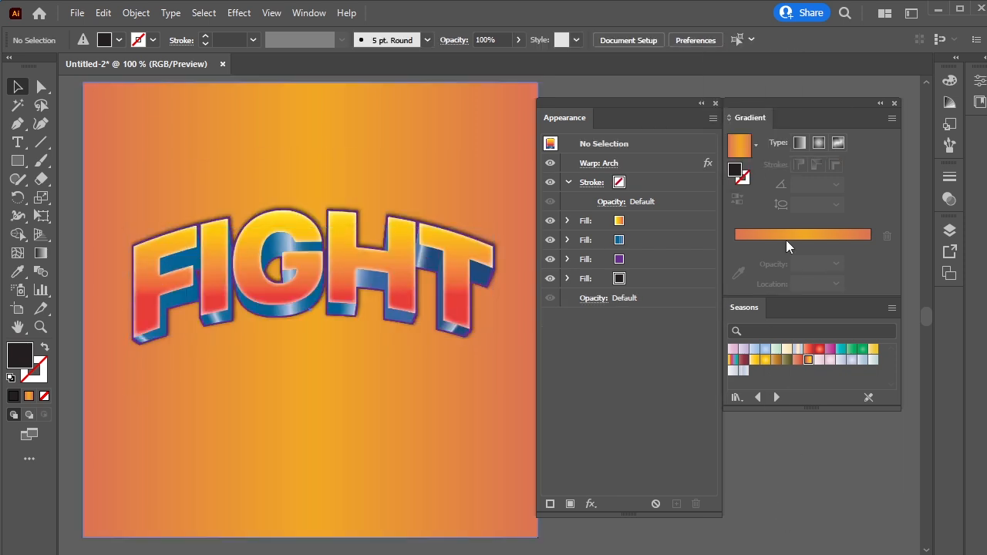
pyautogui.click(716, 103)
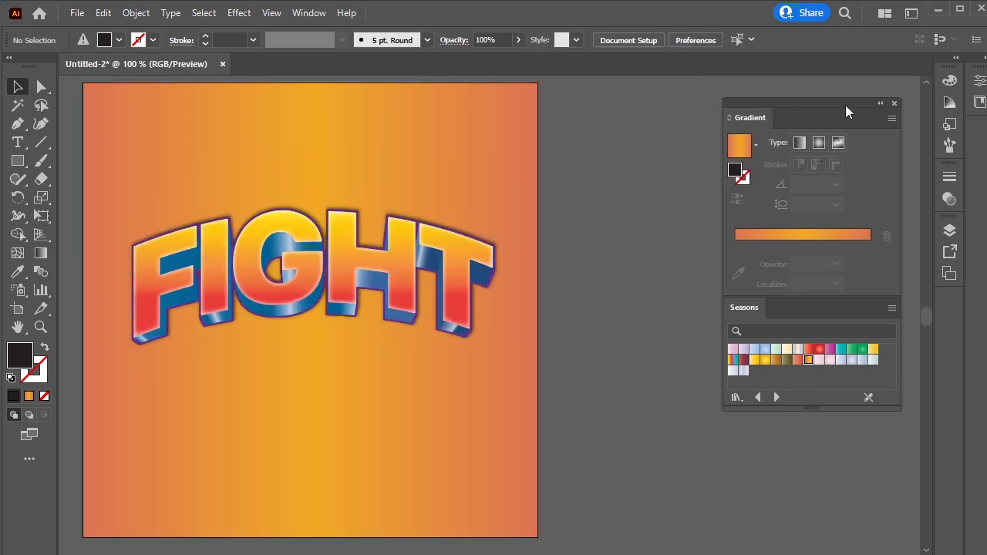
pyautogui.click(894, 104)
# Move the FIGHT text upward and place a duplicate copy beneath it
pyautogui.moveTo(313, 280); pyautogui.dragTo(319, 204)
pyautogui.click(606, 347)
pyautogui.moveTo(311, 286); pyautogui.dragTo(311, 254)
pyautogui.click(456, 312)
pyautogui.moveTo(444, 310)
pyautogui.mouseDown()
pyautogui.moveTo(441, 329)
pyautogui.moveTo(443, 317)
pyautogui.mouseUp()
# Change the duplicate's text to BACK
pyautogui.doubleClick(446, 314)
pyautogui.hotkey('ctrl', 'a')
pyautogui.write('BACK')
pyautogui.press('Escape')
# Reposition the BACK and FIGHT words, then select both and group them
pyautogui.moveTo(354, 328); pyautogui.dragTo(361, 352)
pyautogui.moveTo(334, 159); pyautogui.dragTo(328, 205)
pyautogui.click(359, 413)
pyautogui.click(409, 361)
pyautogui.keyDown('shift'); pyautogui.click(315, 177); pyautogui.keyUp('shift')
pyautogui.hotkey('ctrl', 'g')
# Center the group vertically on the artboard, deselect, and fit the artboard in the window
pyautogui.click(763, 40)
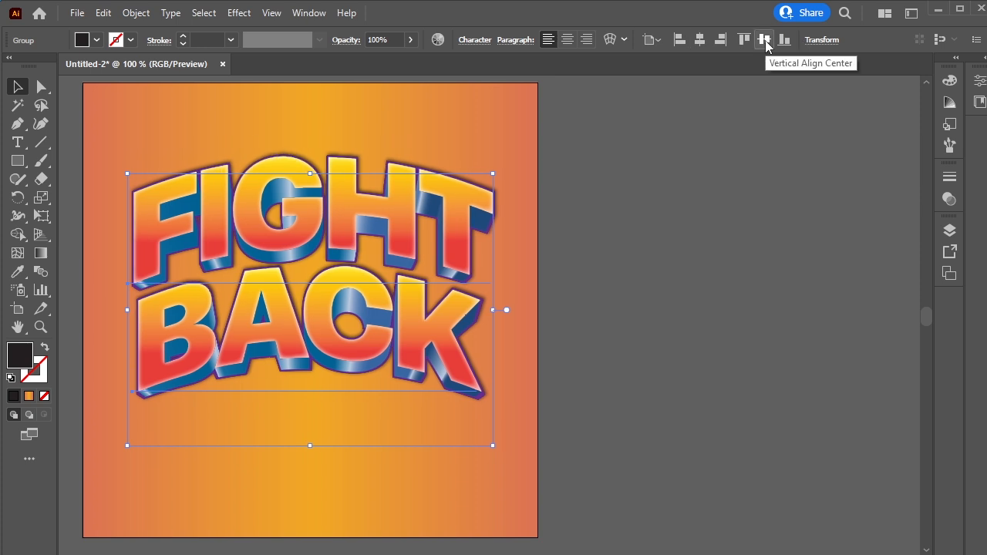
pyautogui.click(666, 341)
pyautogui.hotkey('ctrl', '0')
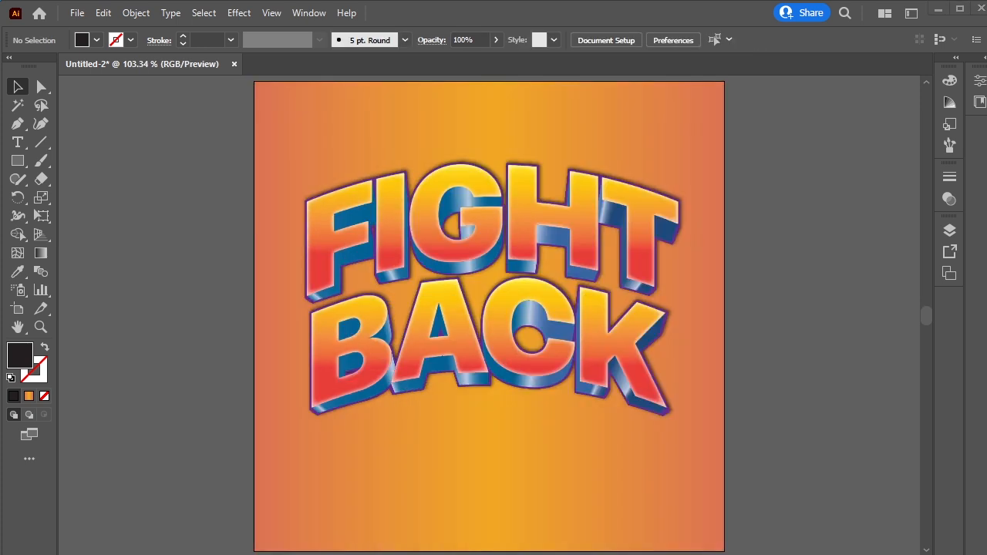